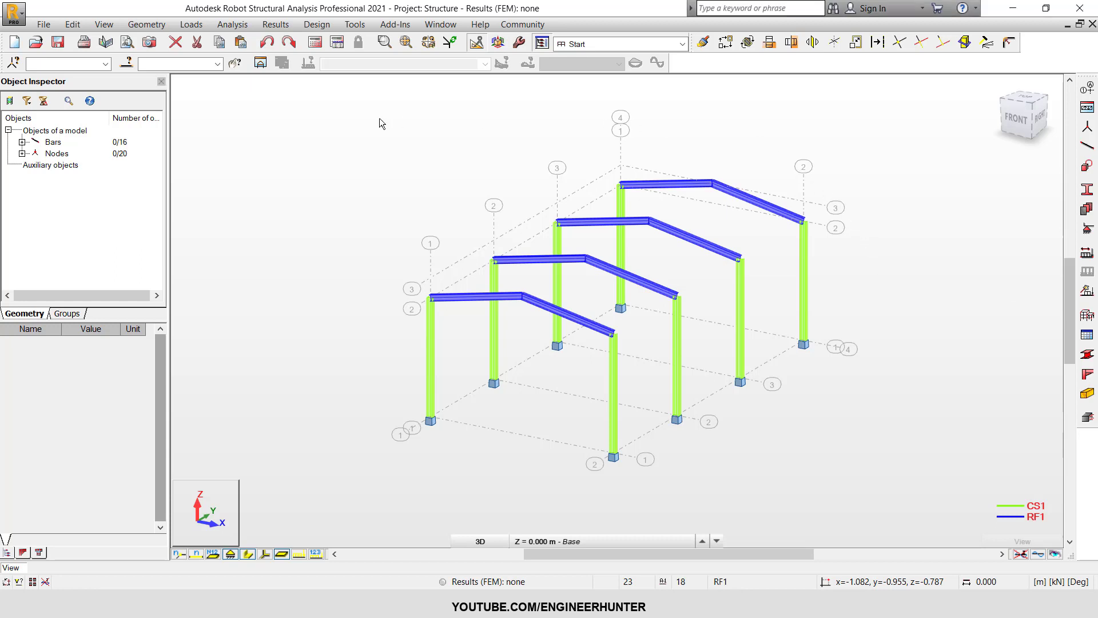
Open the wind load generation settings for the portal-frame structure.
left_click(195, 25)
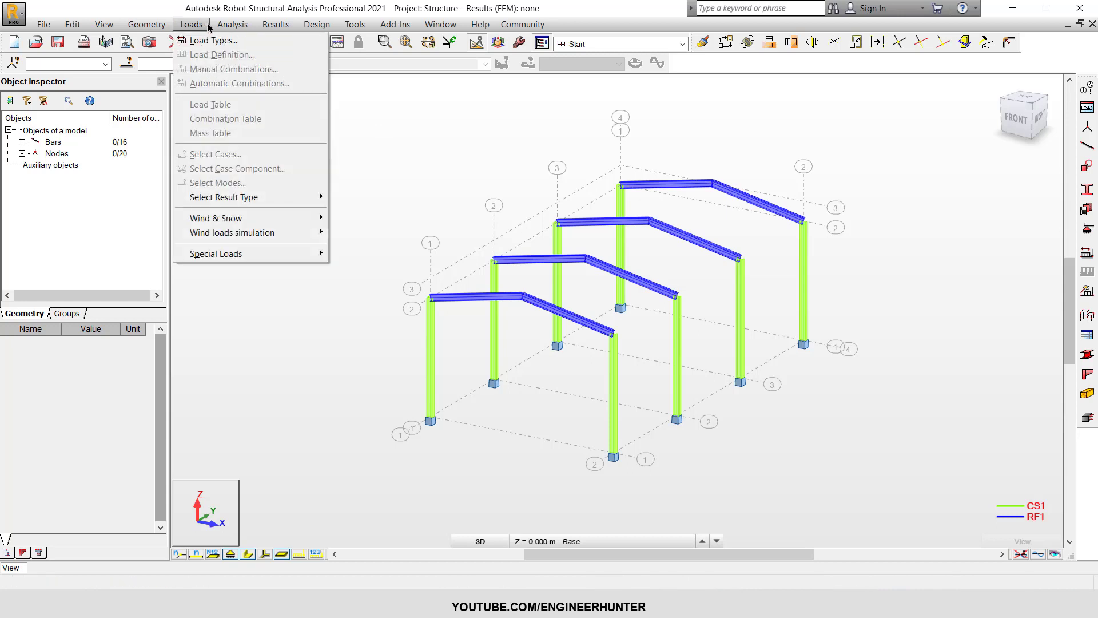
mouse_move(216, 26)
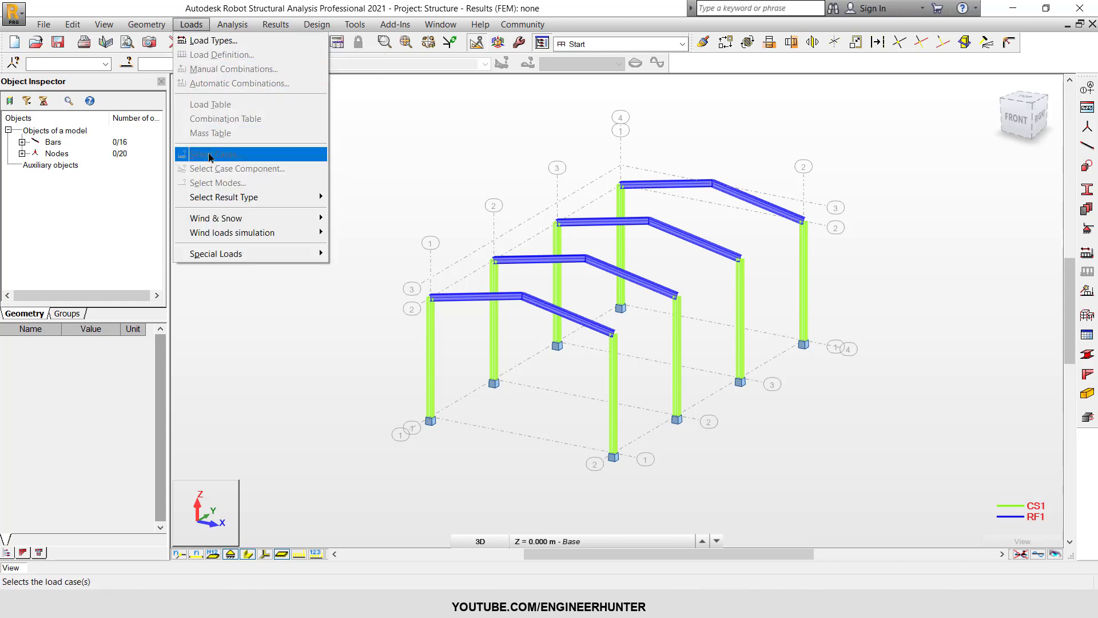
mouse_move(214, 236)
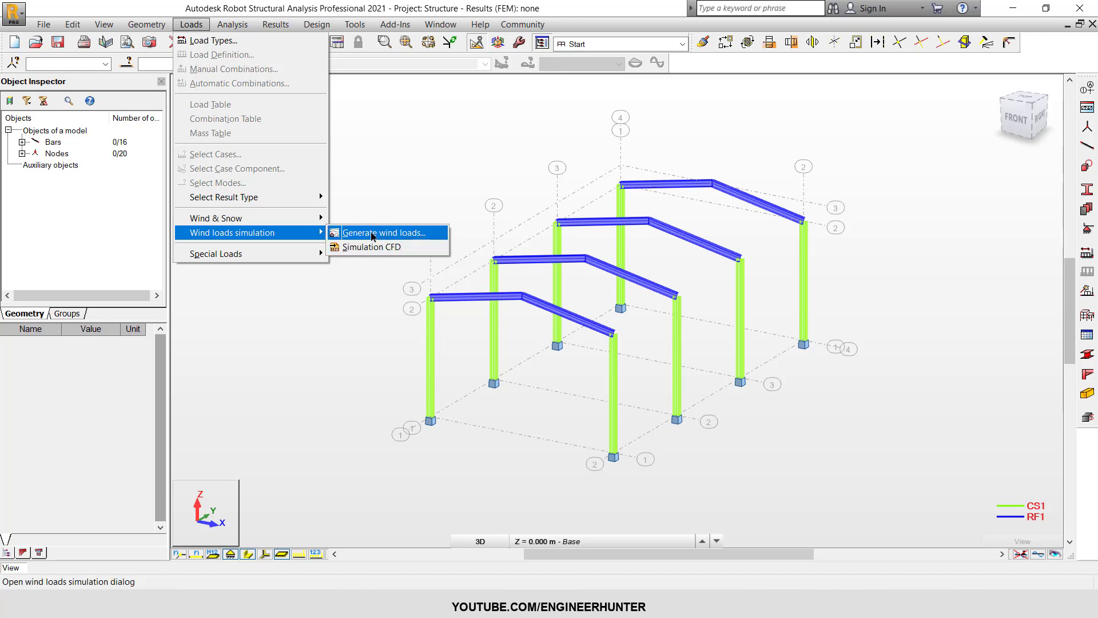
left_click(432, 233)
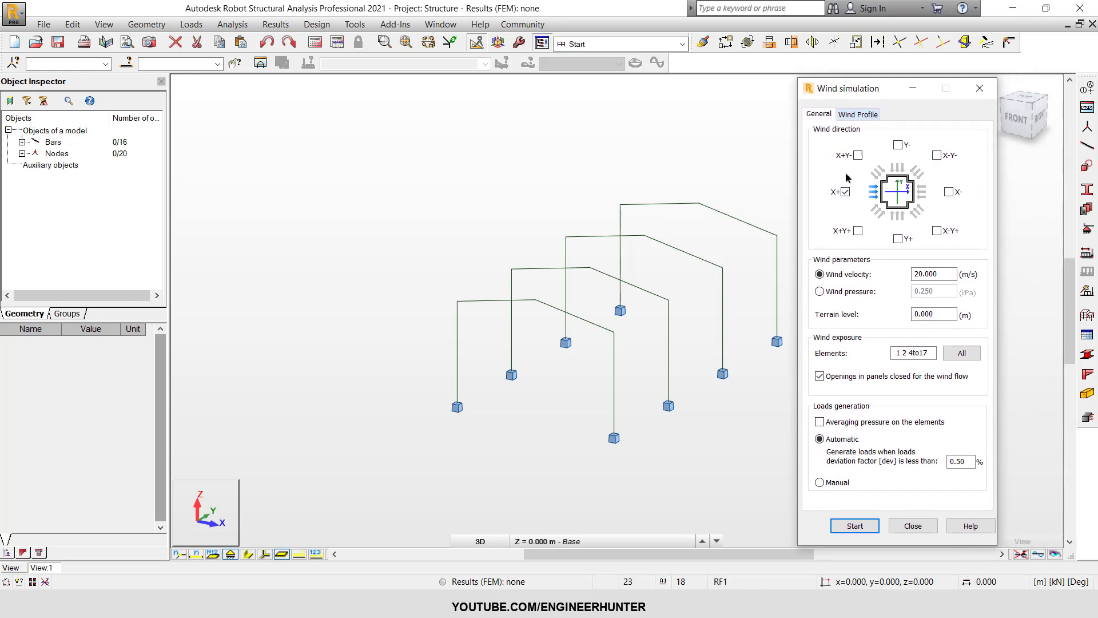
left_click(751, 182)
middle_click_drag(751, 182, 667, 162)
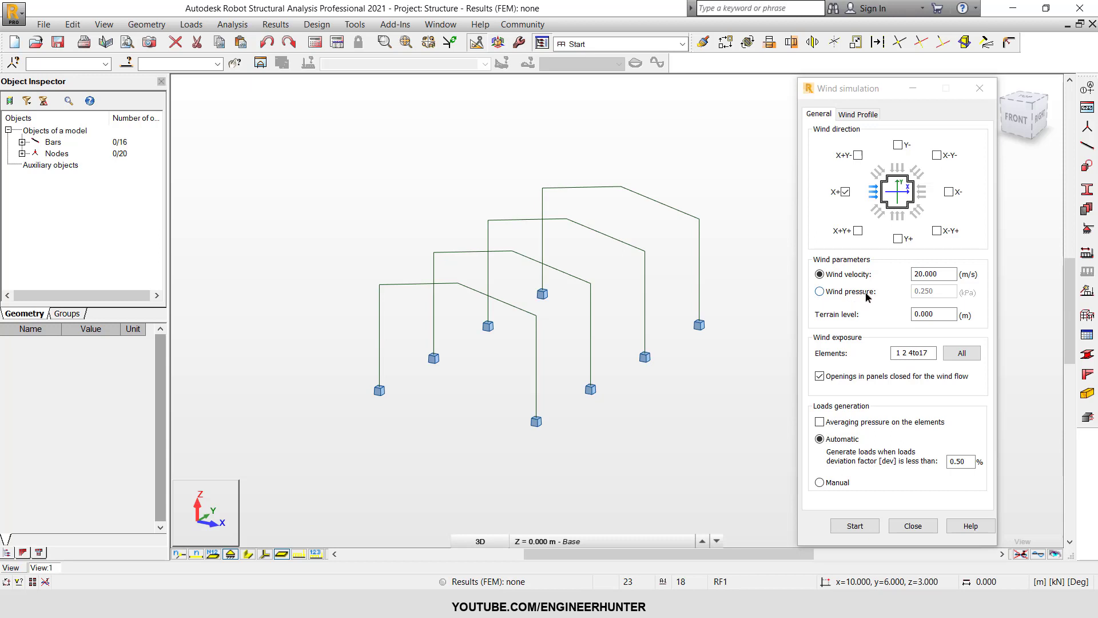
Examine the wind pressure, wind velocity and terrain level options of the wind simulation.
left_click(832, 293)
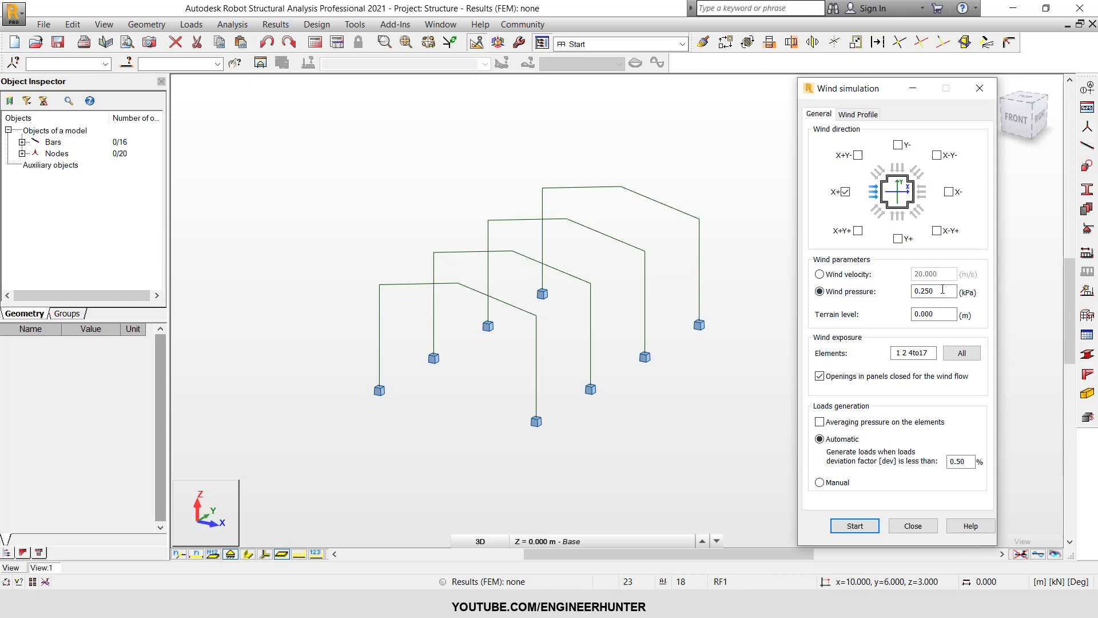
left_click(865, 276)
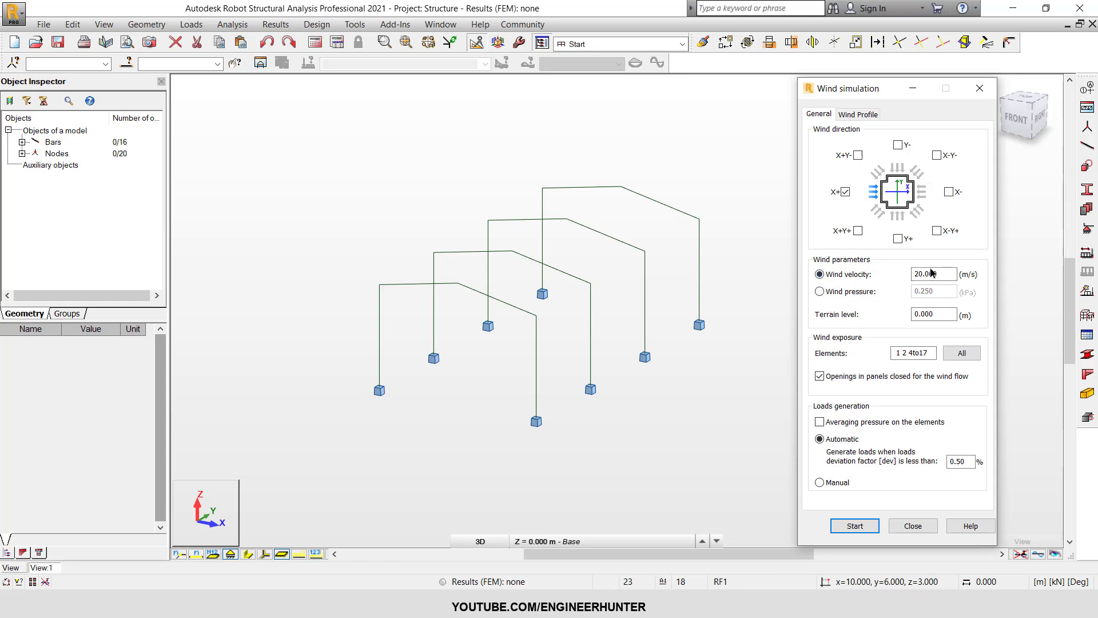
left_click_drag(931, 272, 910, 275)
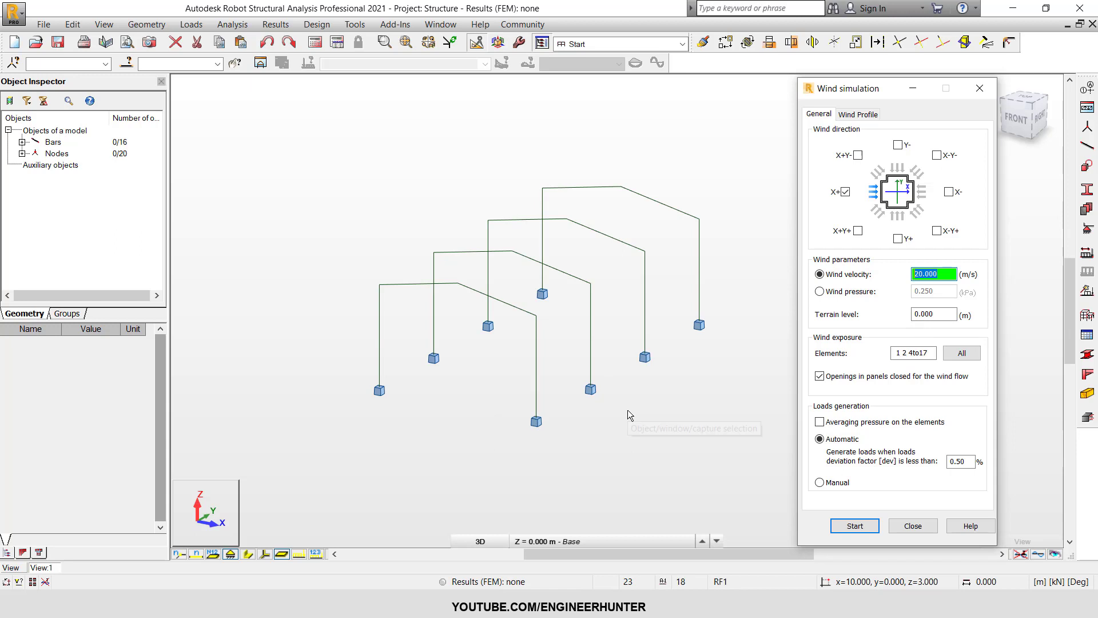
left_click(936, 314)
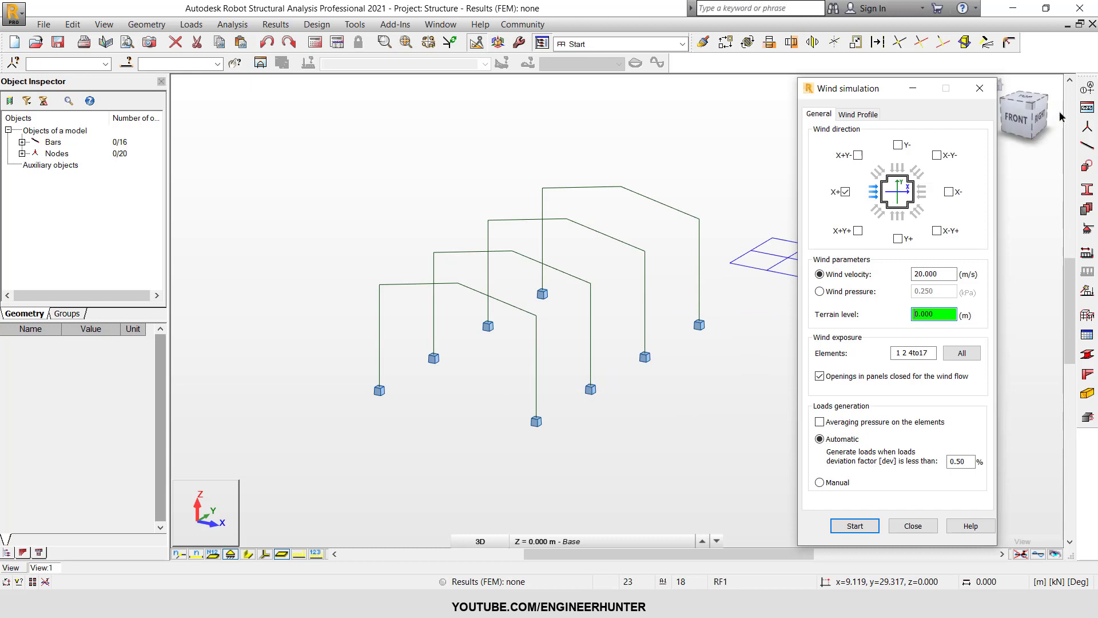
Check the Z-direction positions of the structural axes to see which level matches the terrain.
left_click(1086, 86)
left_click_drag(915, 86, 745, 97)
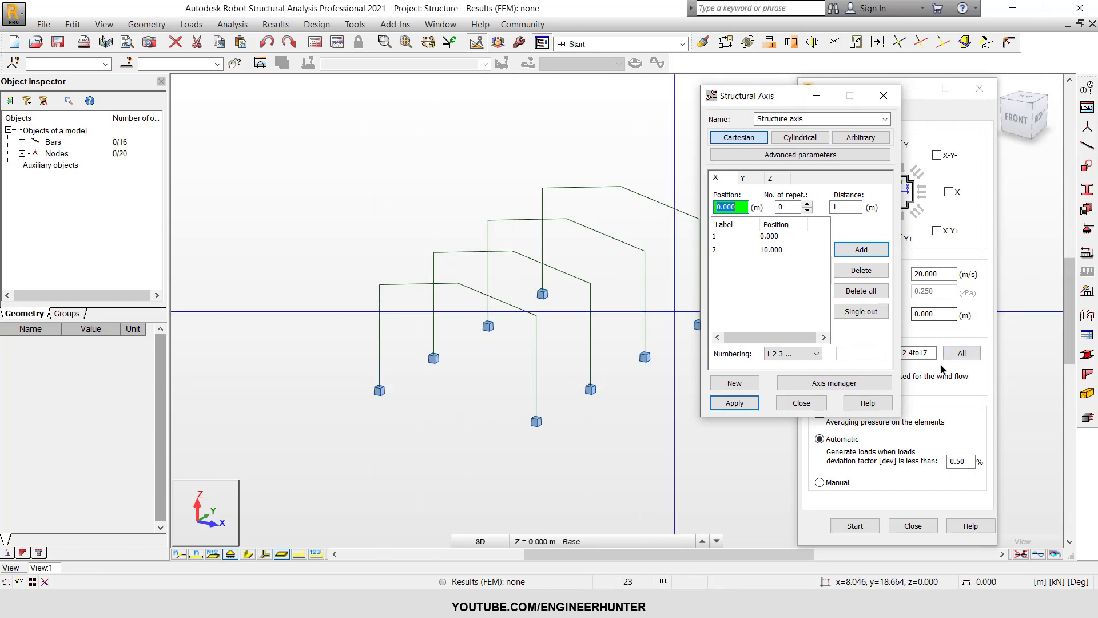
left_click(782, 179)
left_click(724, 236)
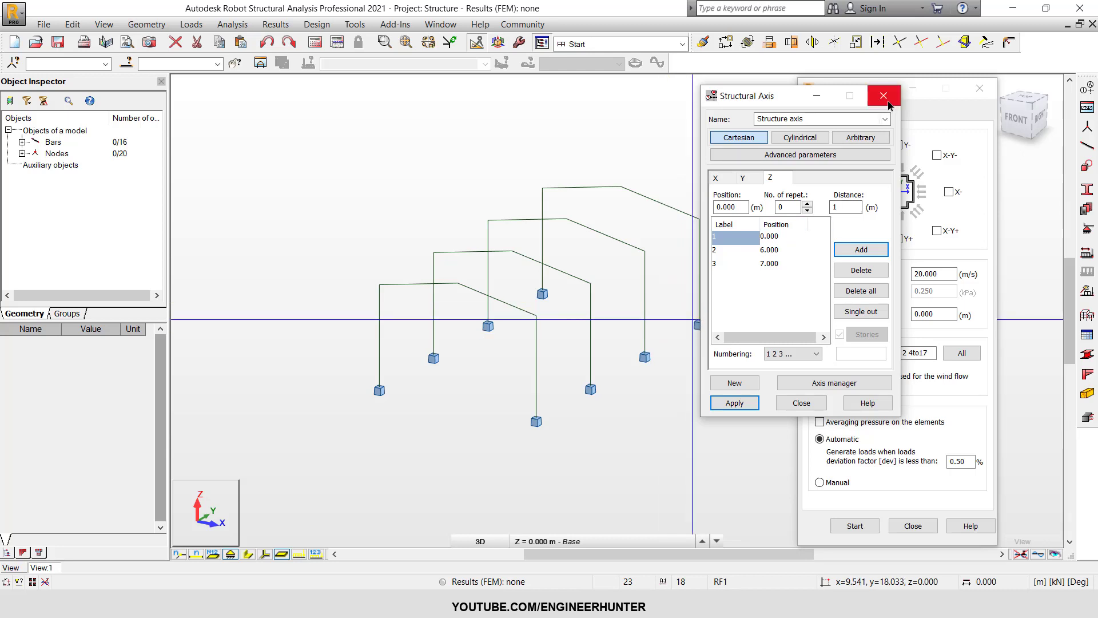
left_click_drag(791, 100, 674, 94)
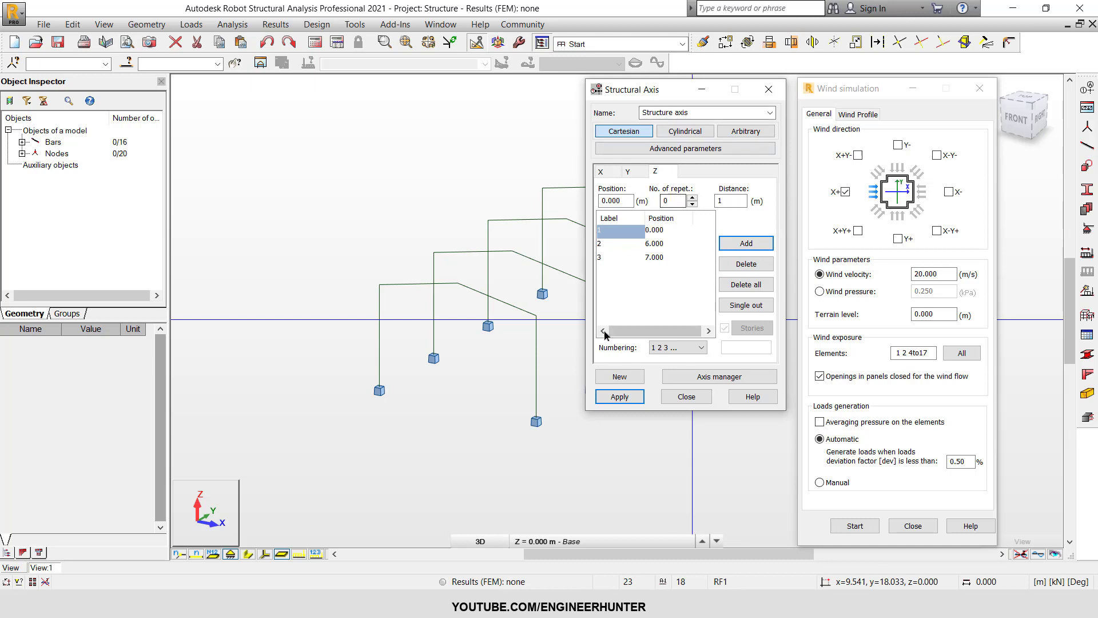
left_click(637, 245)
left_click(636, 230)
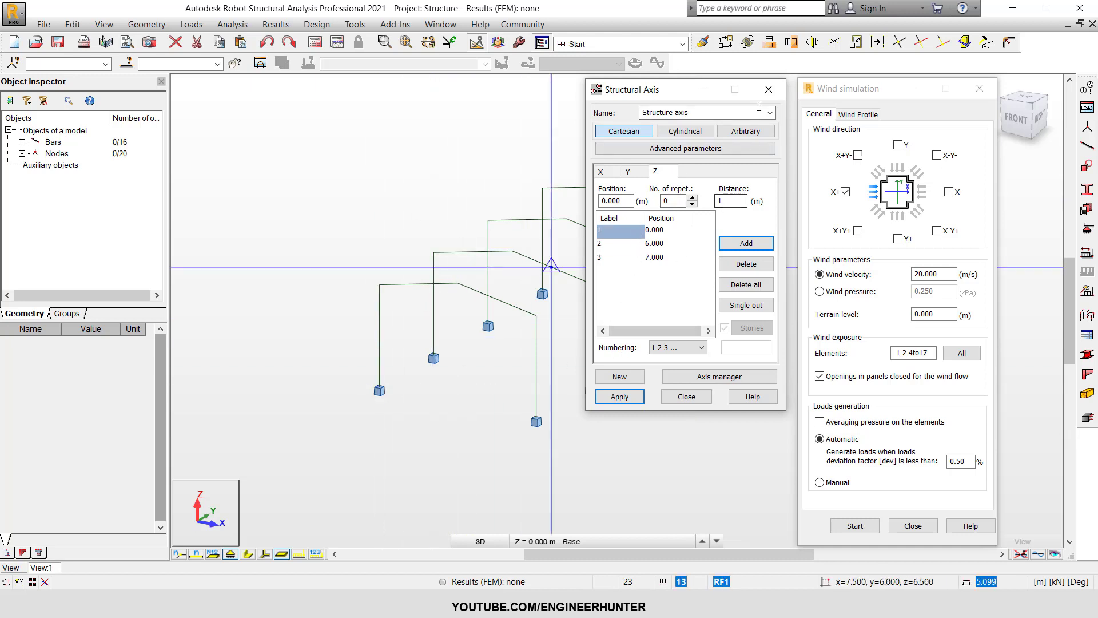
left_click(768, 92)
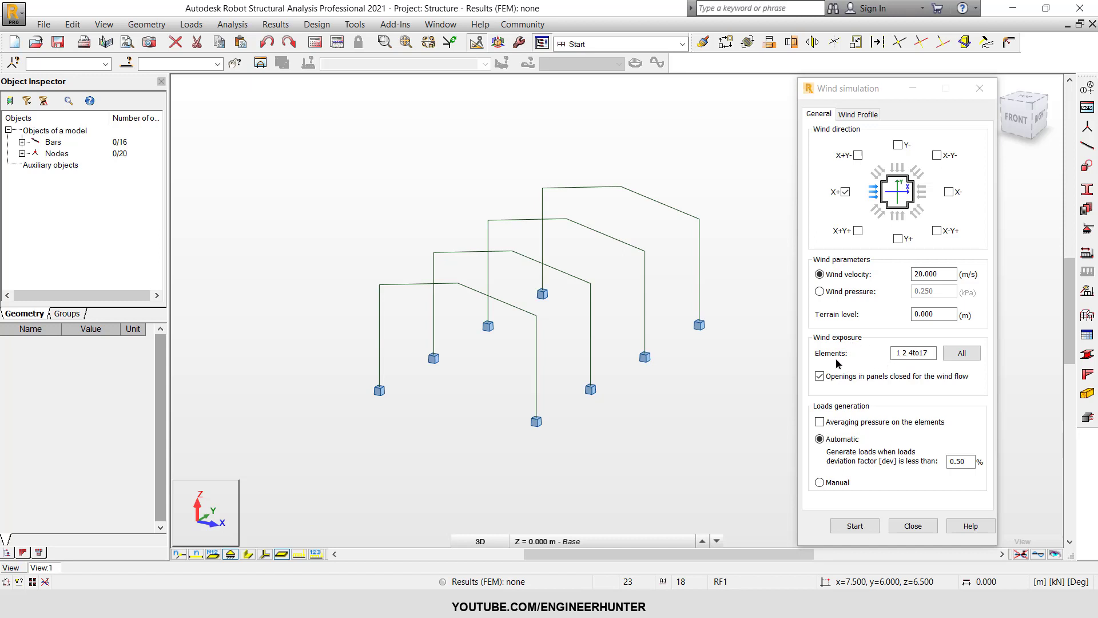
Add rectangular claddings with One-way X load distribution over both longitudinal side walls, from the column bases to the eaves.
left_click(925, 353)
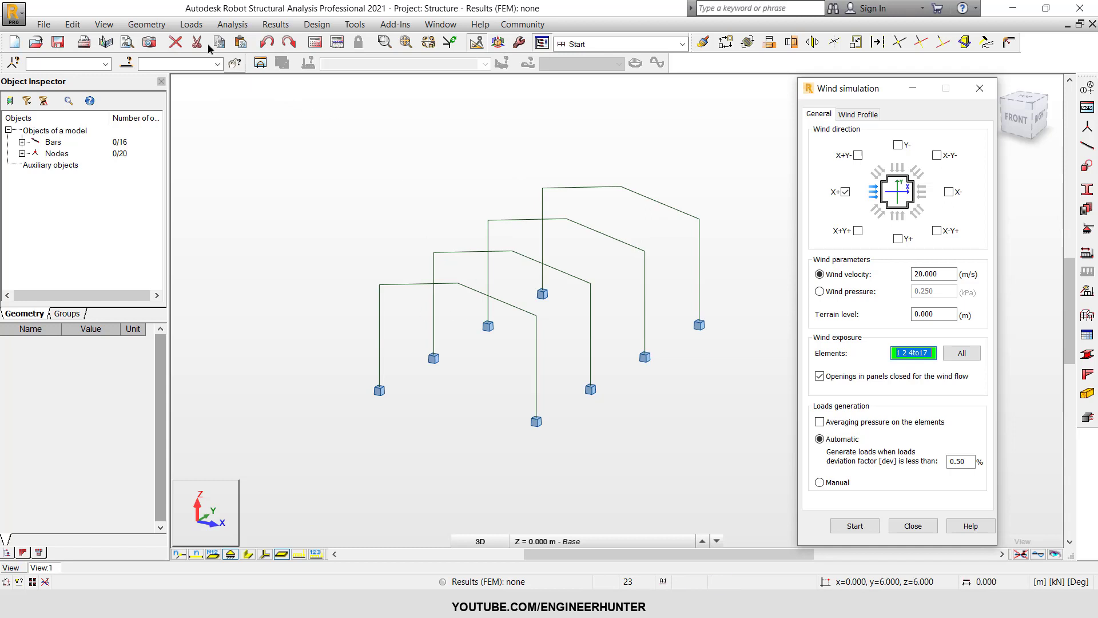
left_click(167, 26)
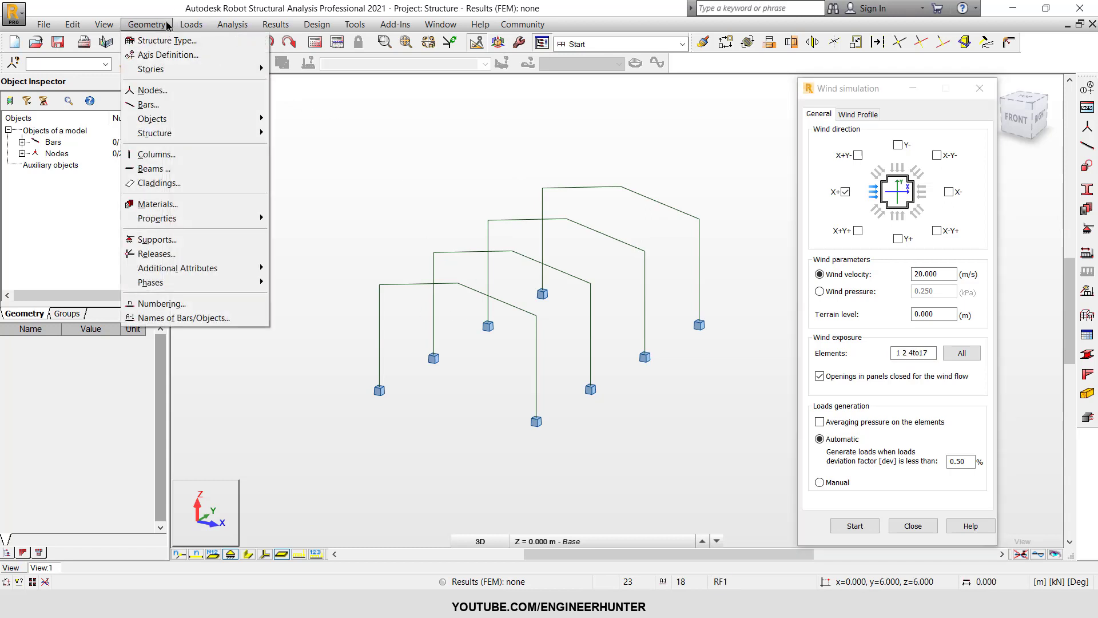
left_click(179, 185)
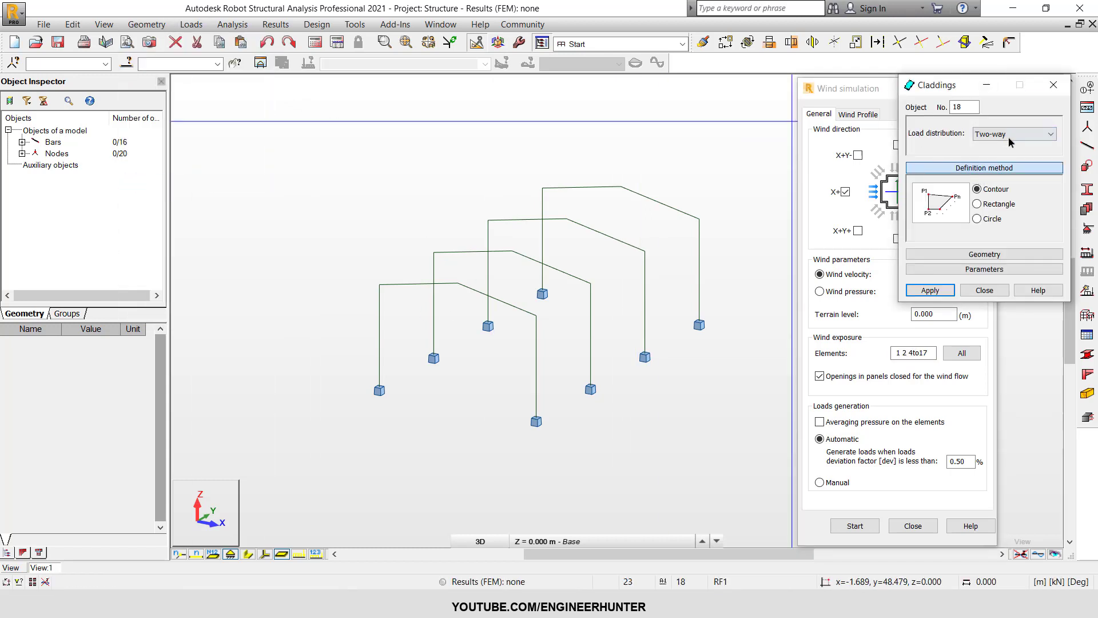
left_click(1009, 136)
left_click(1004, 156)
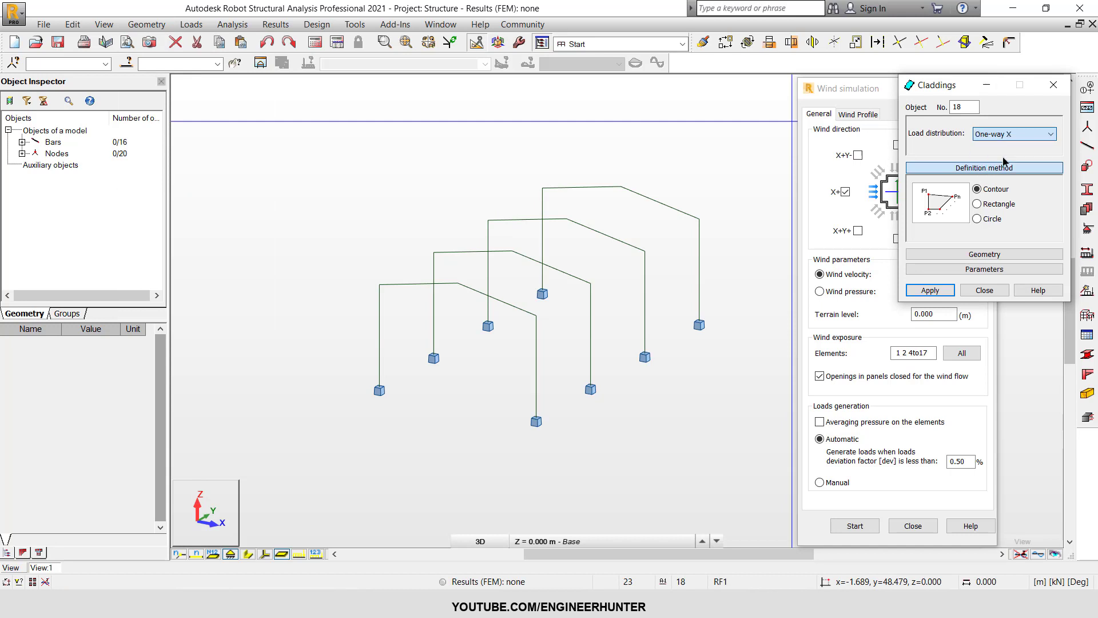
left_click(1000, 205)
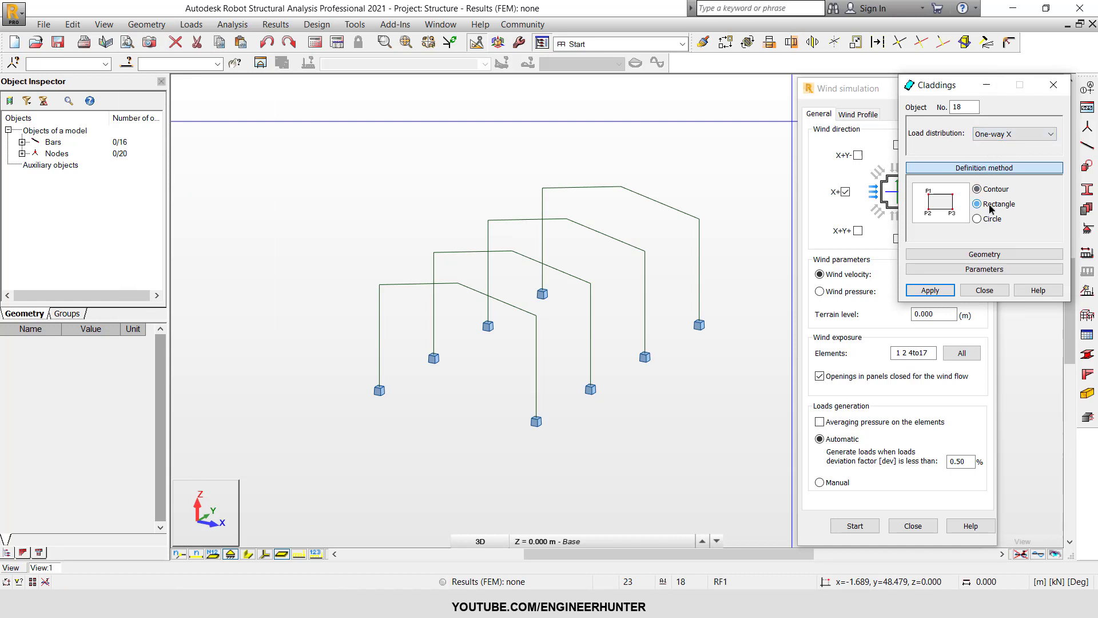
left_click(377, 386)
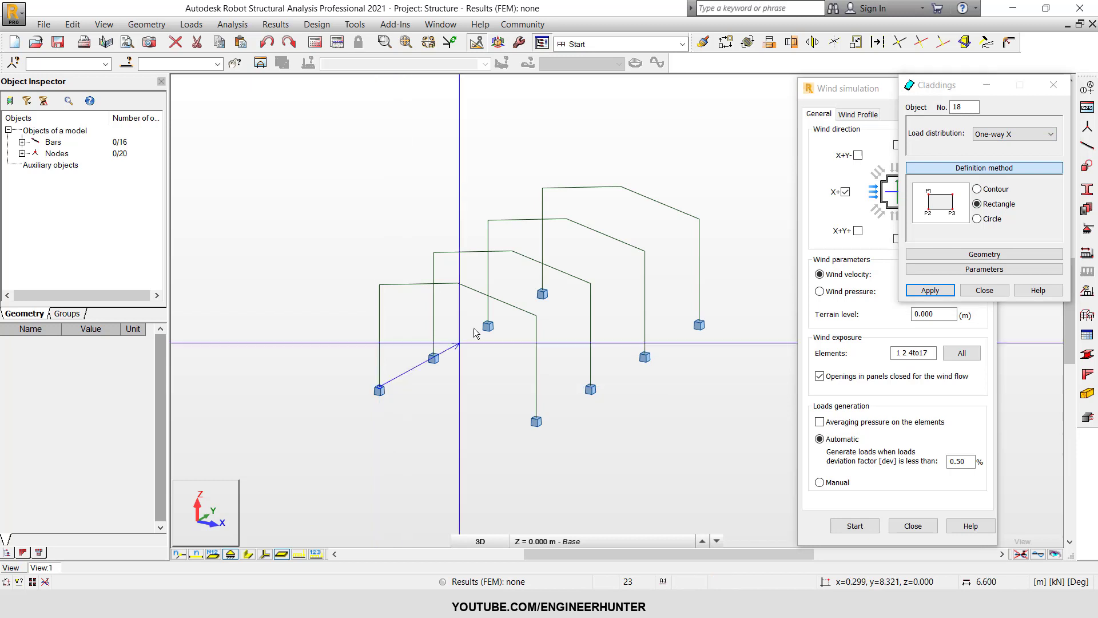
left_click(542, 293)
left_click(543, 187)
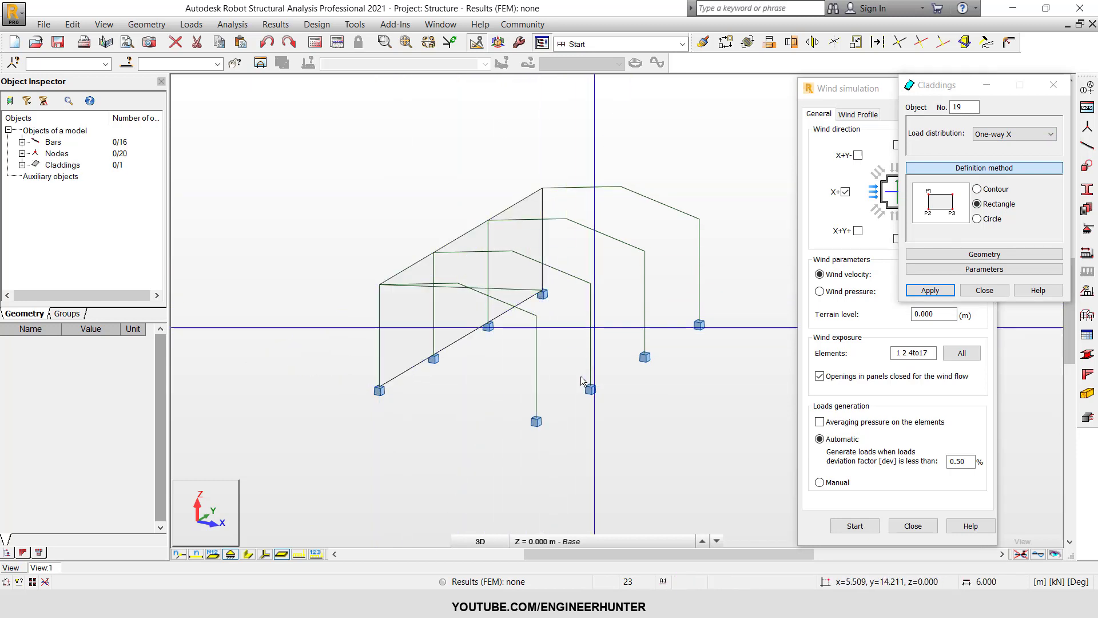
left_click(537, 420)
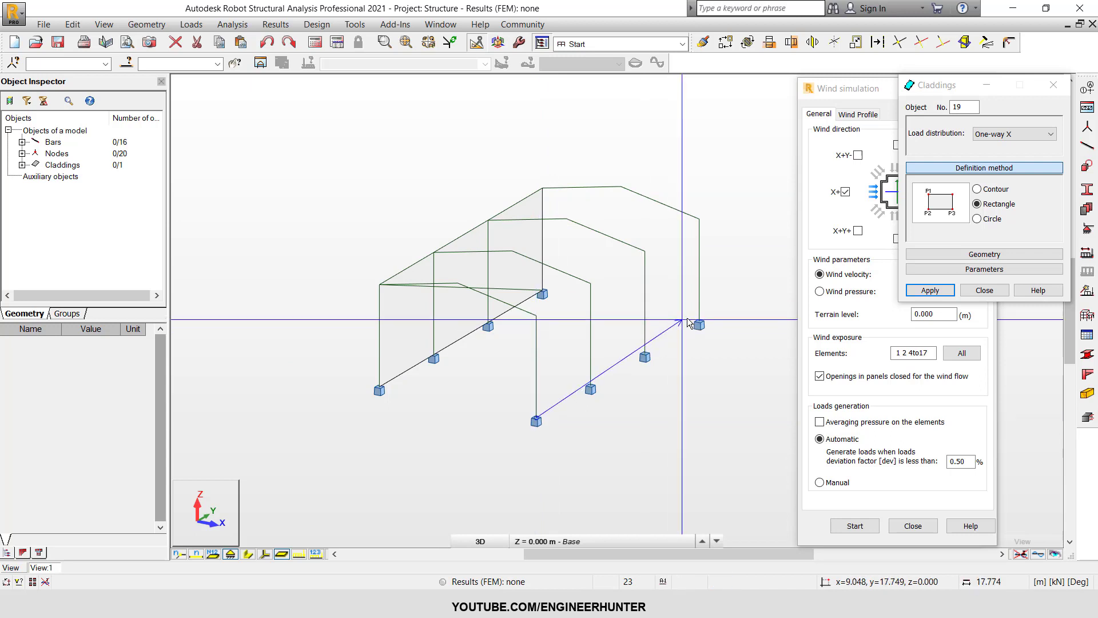
left_click(699, 219)
Add rectangular claddings over both roof slopes, from the eaves to the ridge along the full building length.
left_click(379, 284)
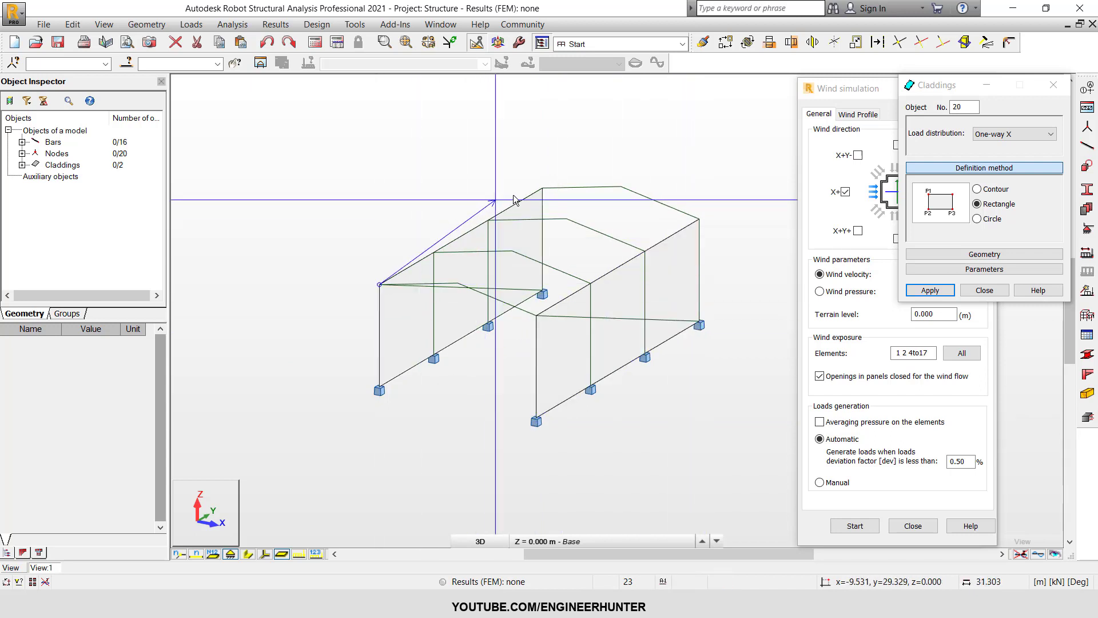
left_click(620, 187)
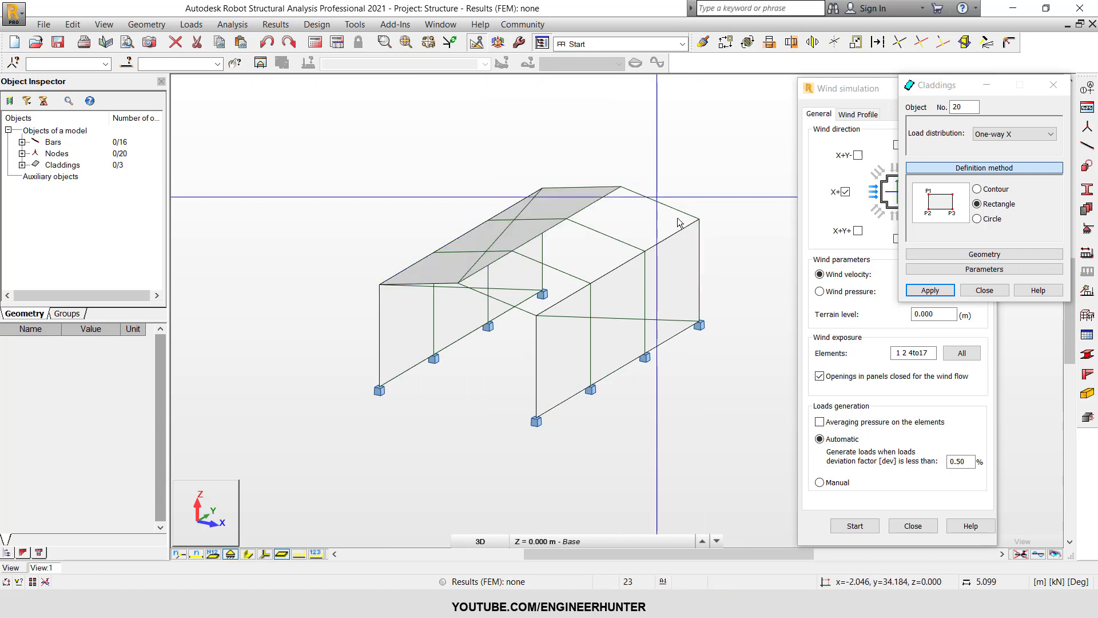
left_click(537, 318)
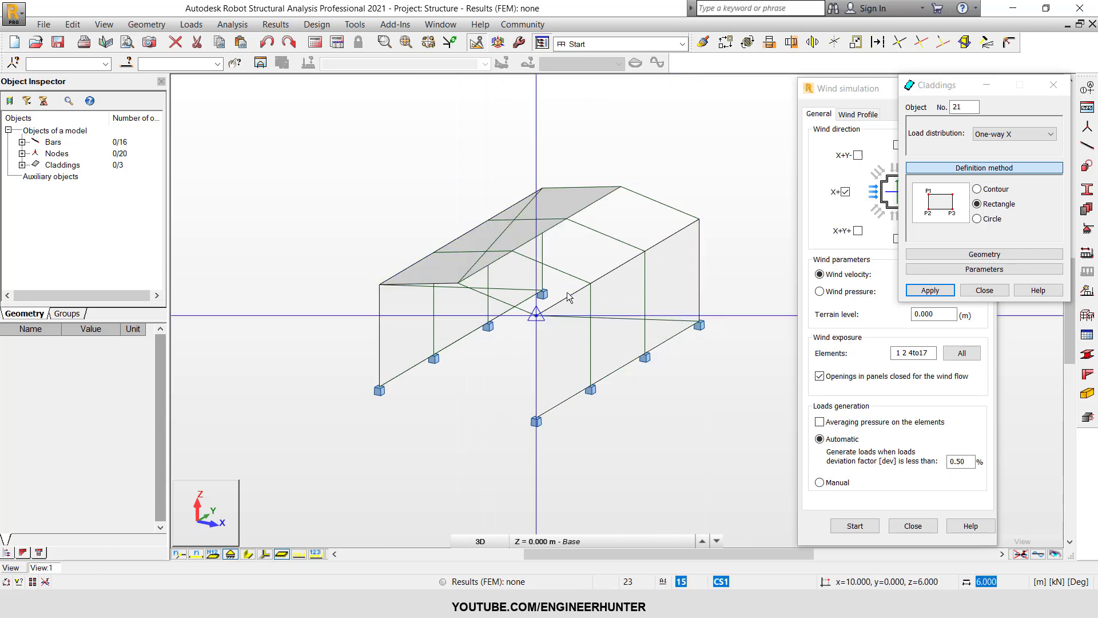
left_click(626, 190)
Add a contour cladding over the front gable wall, following its column bases, eaves and ridge point.
left_click(977, 189)
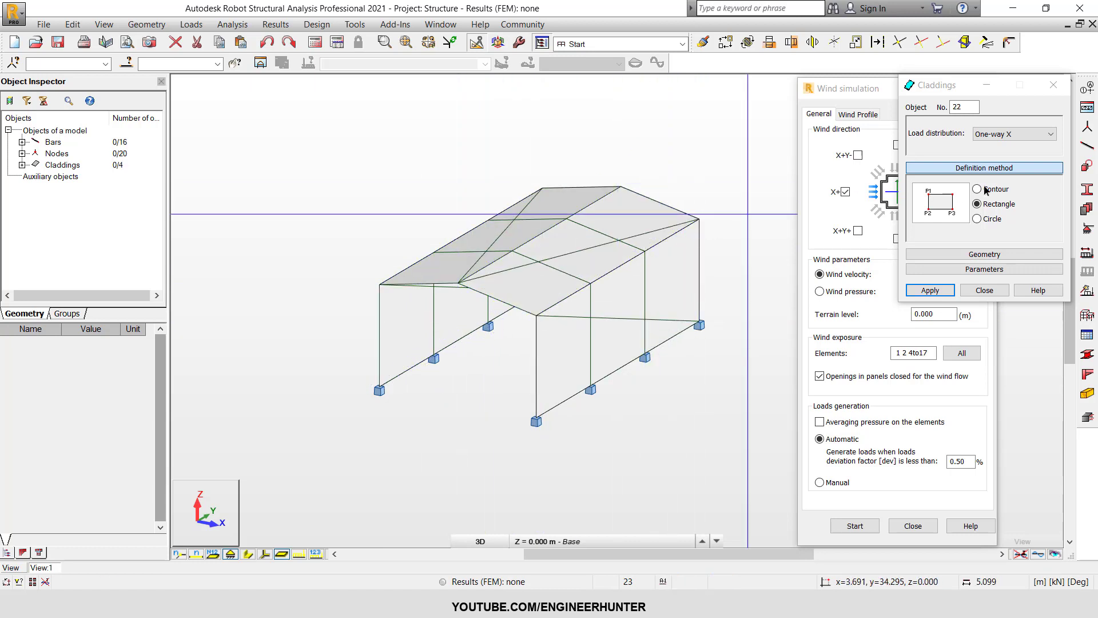
left_click(379, 390)
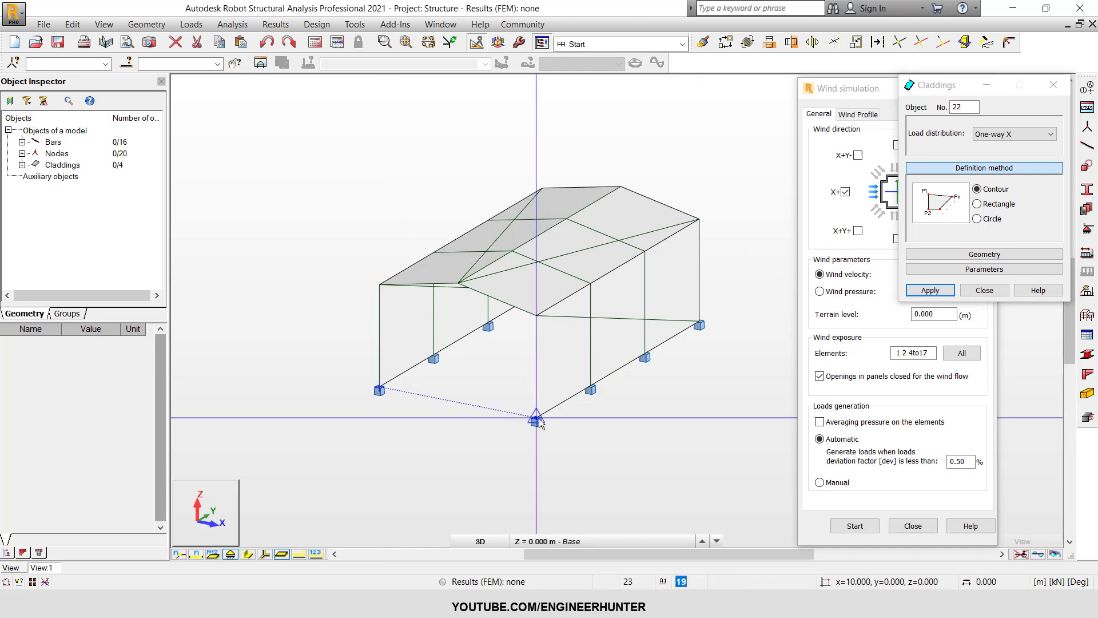
left_click(535, 422)
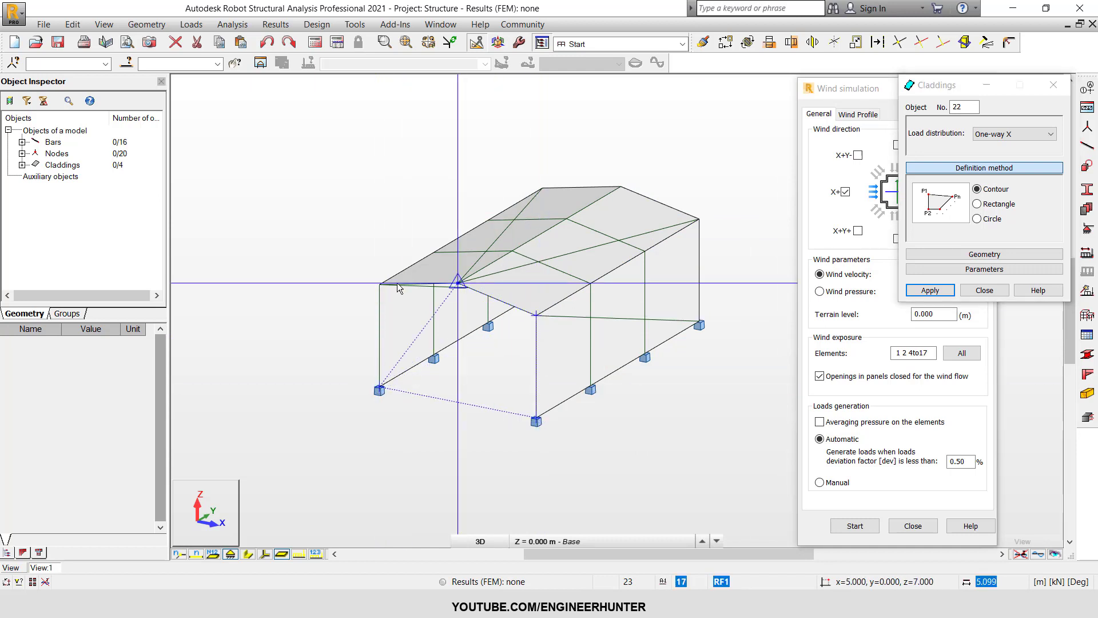
left_click(379, 390)
Add a contour cladding over the rear gable wall through its column bases, eaves and ridge point, and finish the cladding definition.
middle_click_drag(379, 390, 506, 430, "shift")
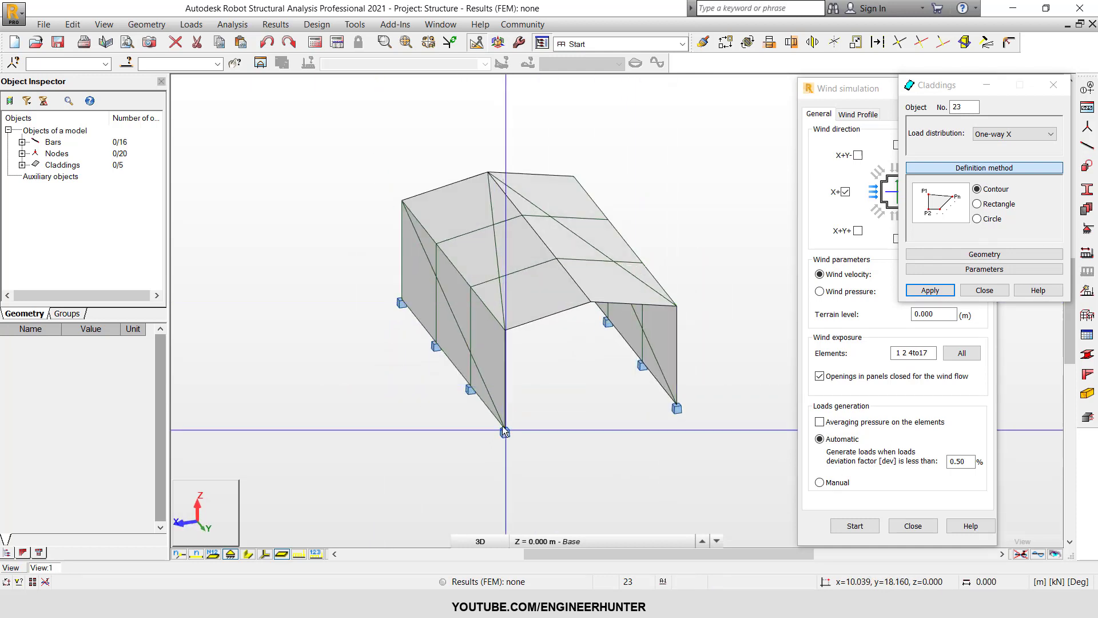
left_click(505, 432)
left_click(676, 408)
left_click(677, 304)
left_click(590, 301)
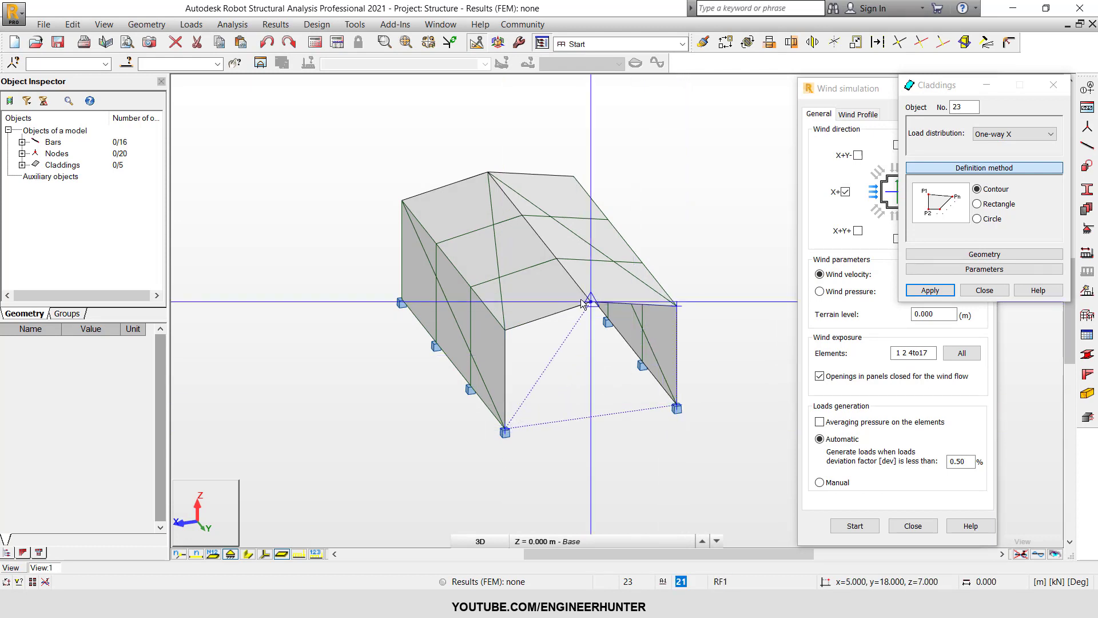
left_click(504, 329)
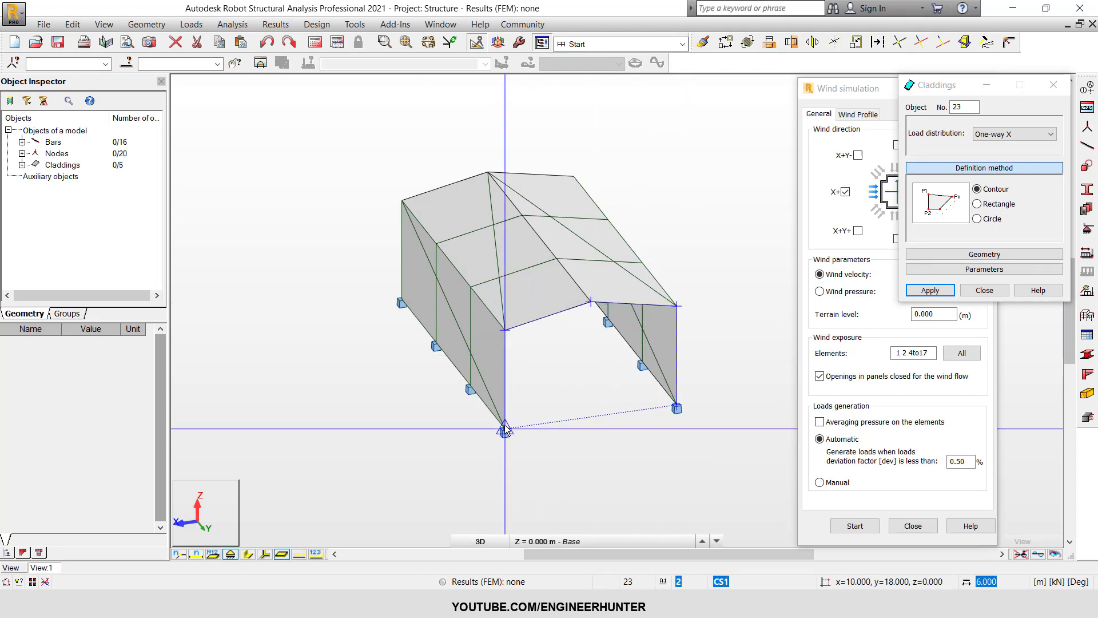
left_click(504, 425)
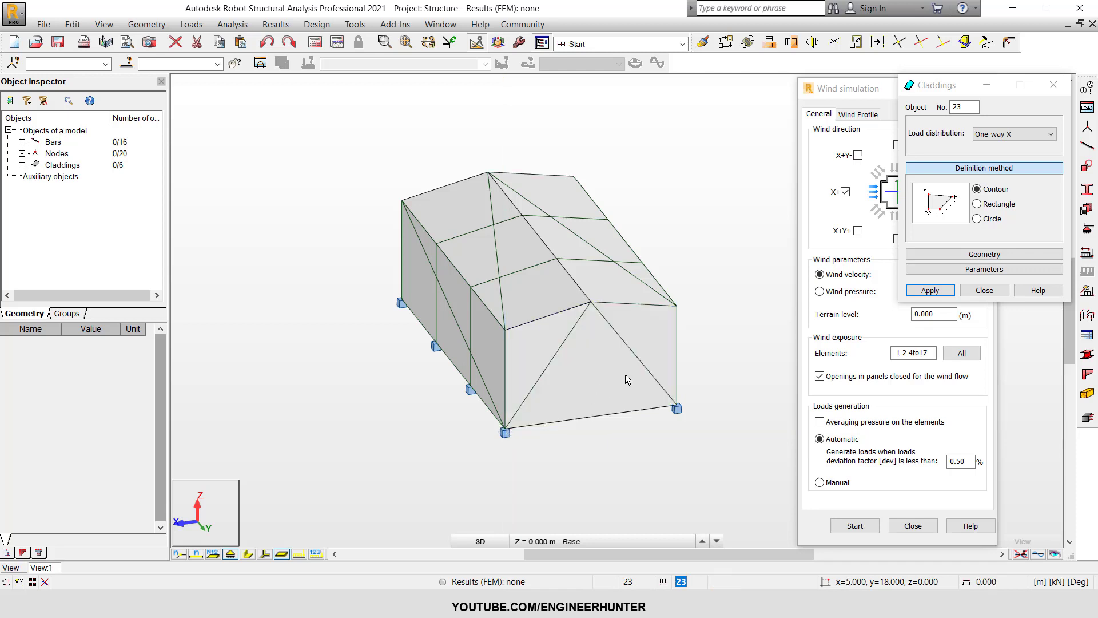
left_click(984, 290)
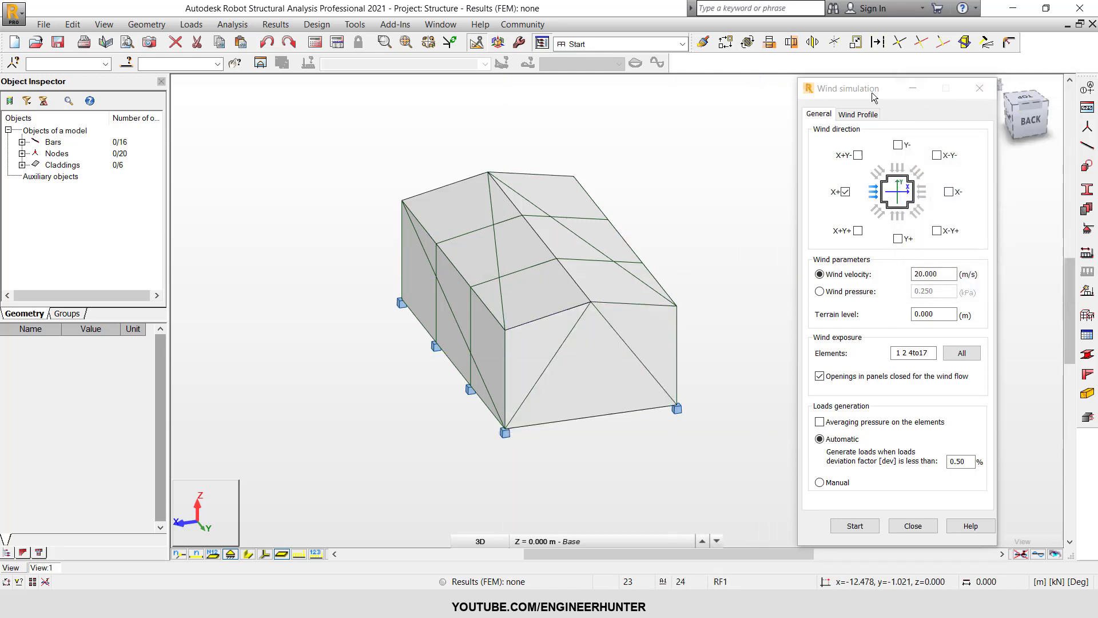
Select all claddings and set the wind simulation's exposed elements to their object list, 18to23.
left_click_drag(887, 92, 856, 92)
left_click(995, 85)
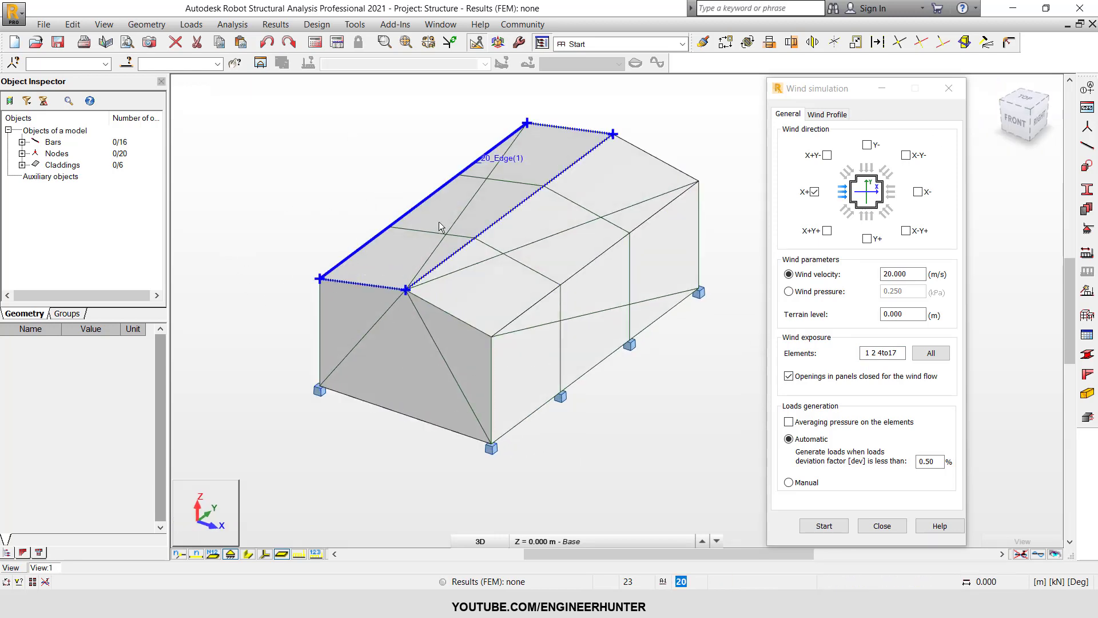
right_click(69, 164)
left_click(105, 196)
double_click(169, 65)
key("ctrl+c")
left_click(878, 354)
key("ctrl+v")
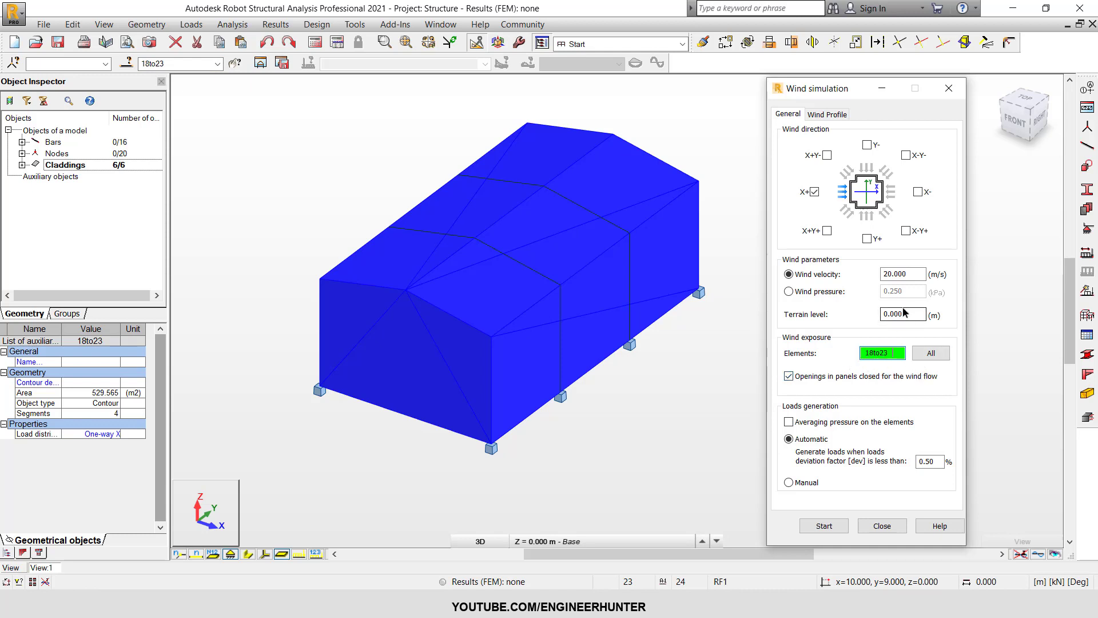
Try a wind profile with a velocity factor rising from 1.00 at the base to 1.60 at the top, and reset it.
left_click(733, 376)
left_click(865, 353)
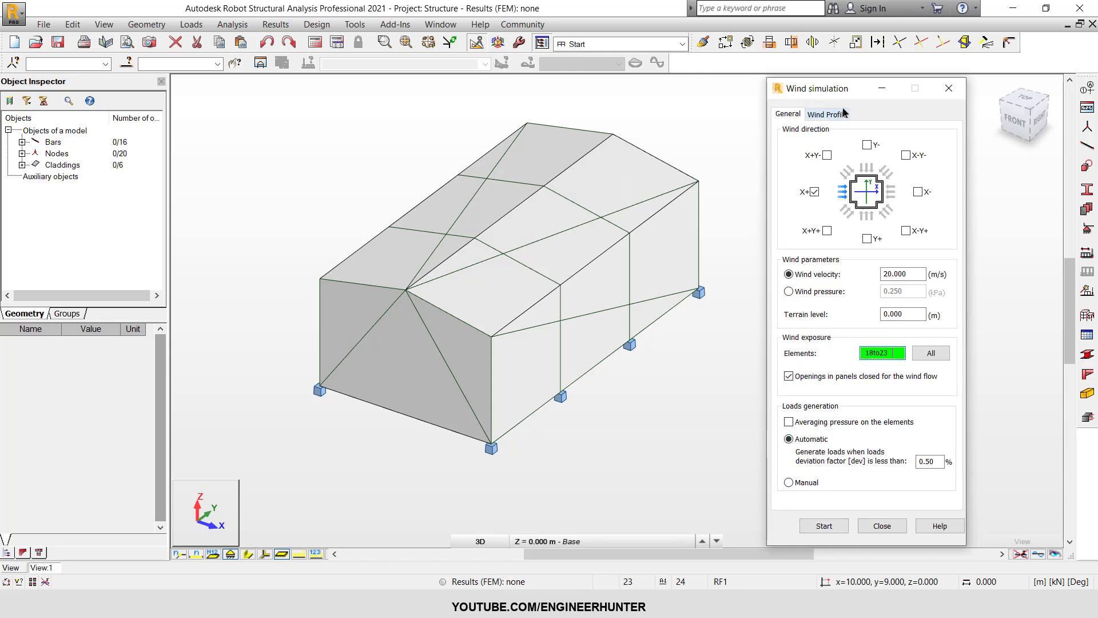
left_click(818, 116)
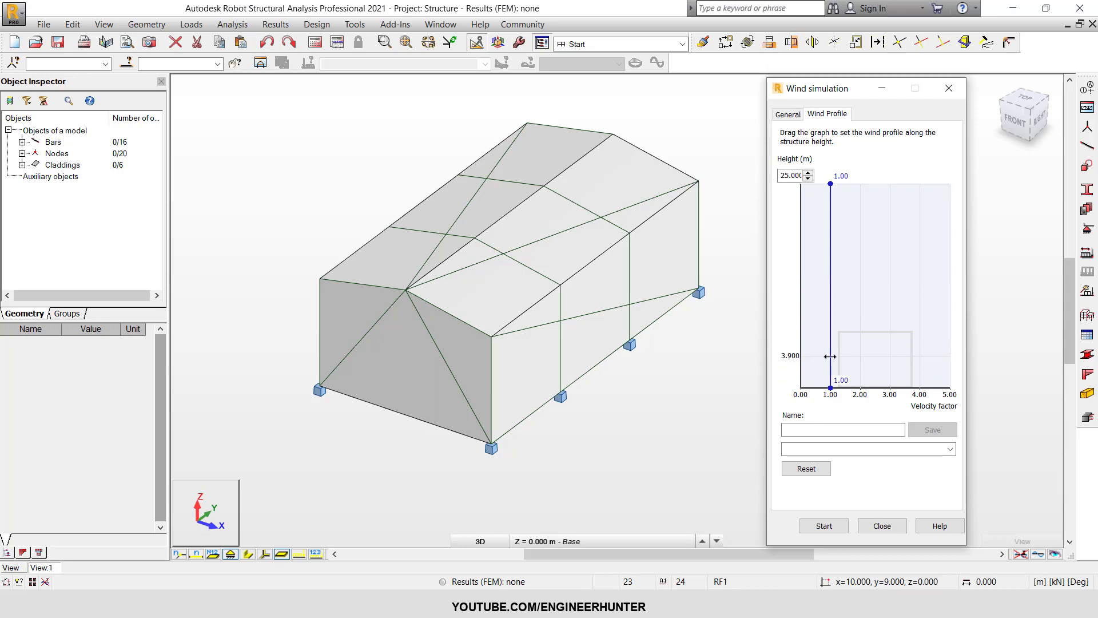
left_click_drag(830, 355, 842, 274)
left_click_drag(842, 232, 848, 211)
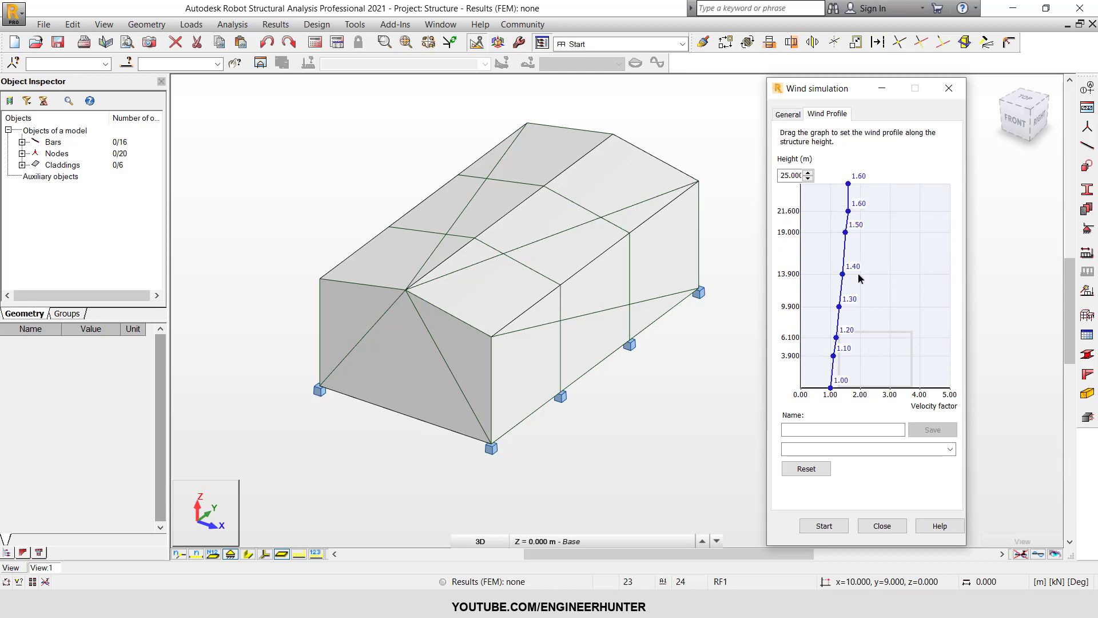
left_click(806, 468)
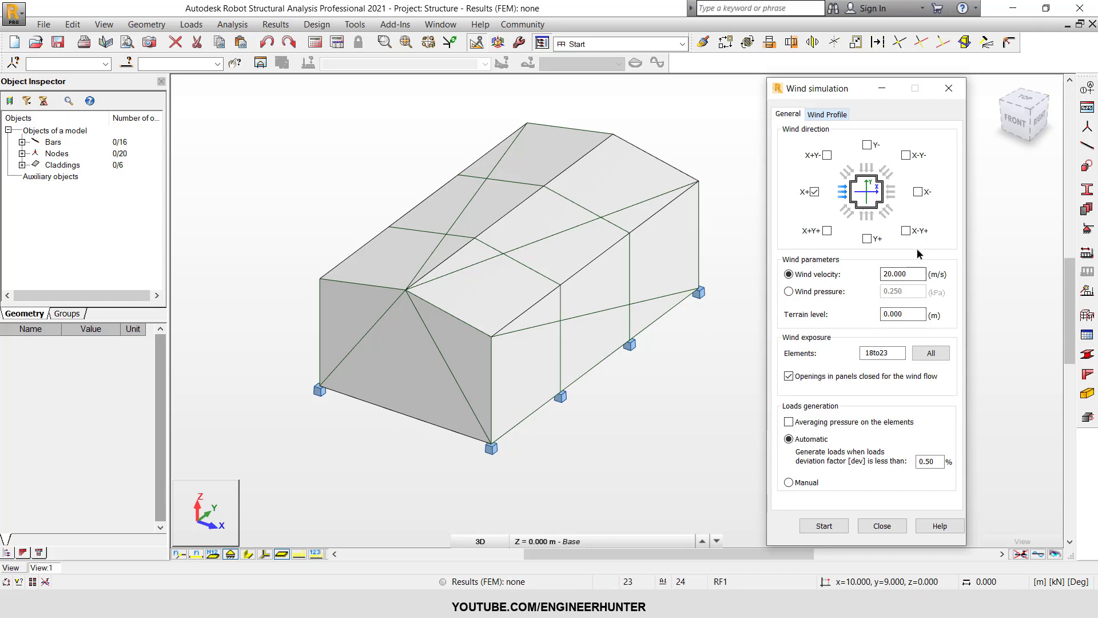
Switch to Adobe Acrobat and check which software version the wind simulator validation brief's title page covers.
double_click(898, 274)
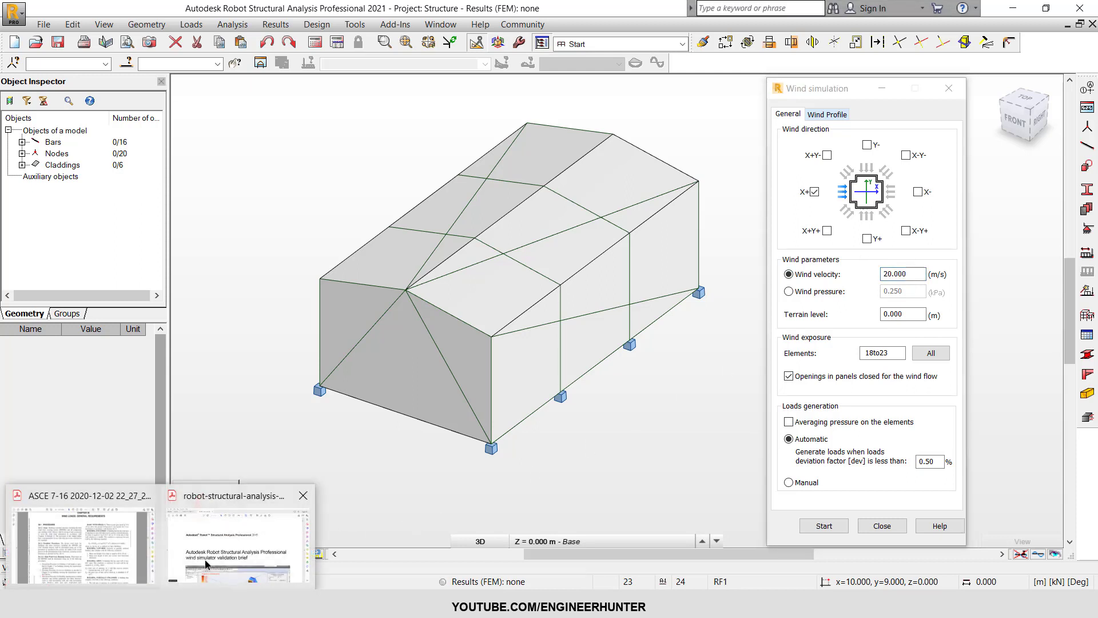
left_click(355, 578)
scroll(547, 213, "down", 2)
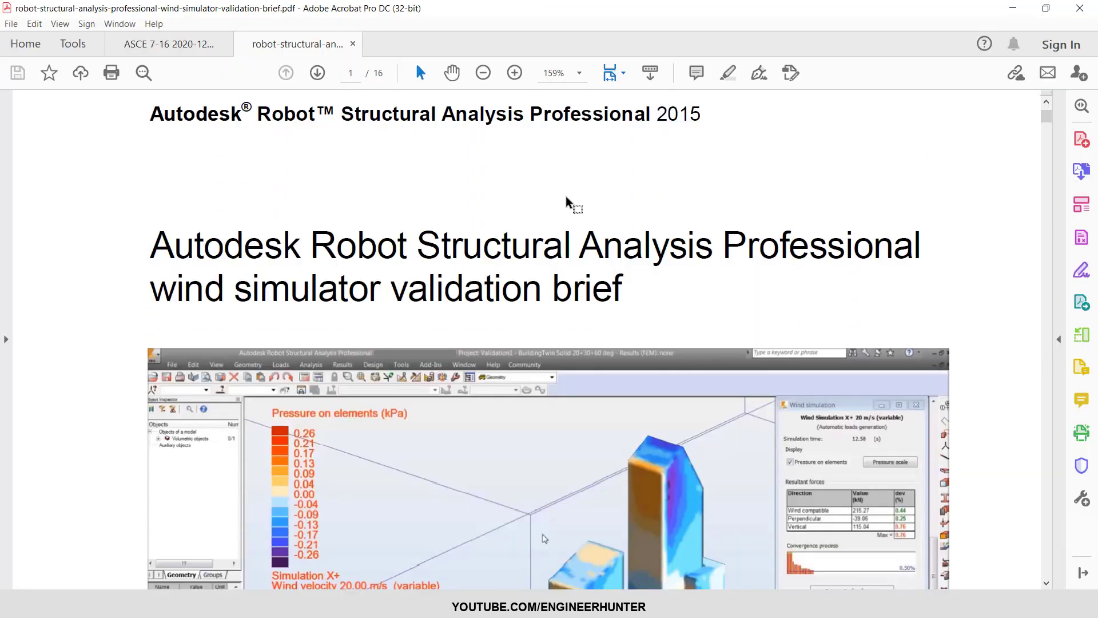
scroll(567, 203, "down", 2, "ctrl")
scroll(464, 273, "up", 1)
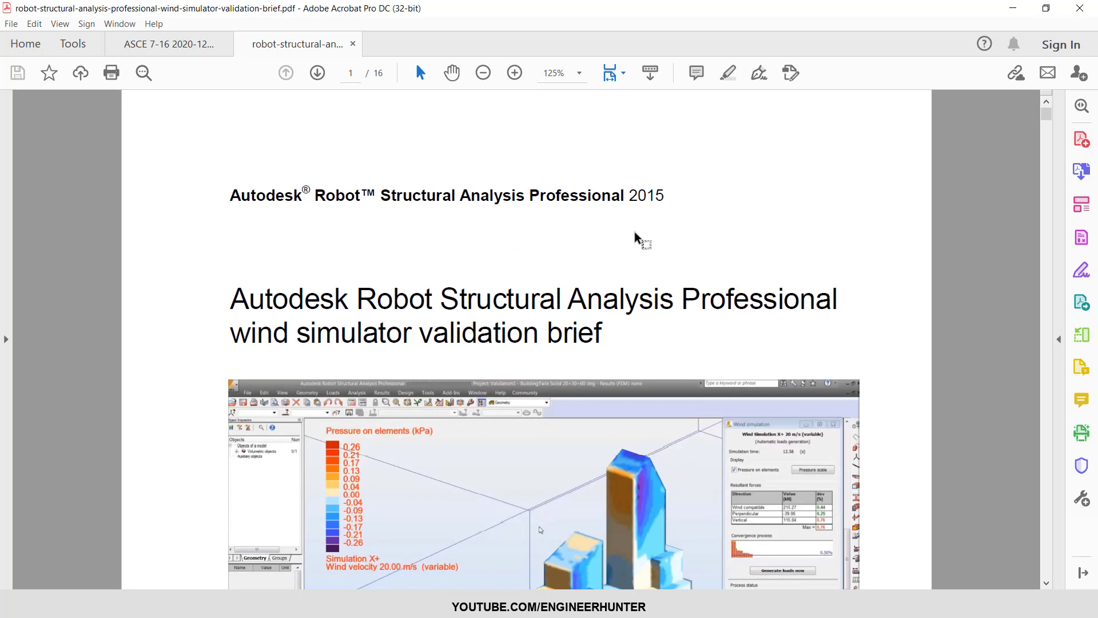
scroll(593, 289, "down", 1)
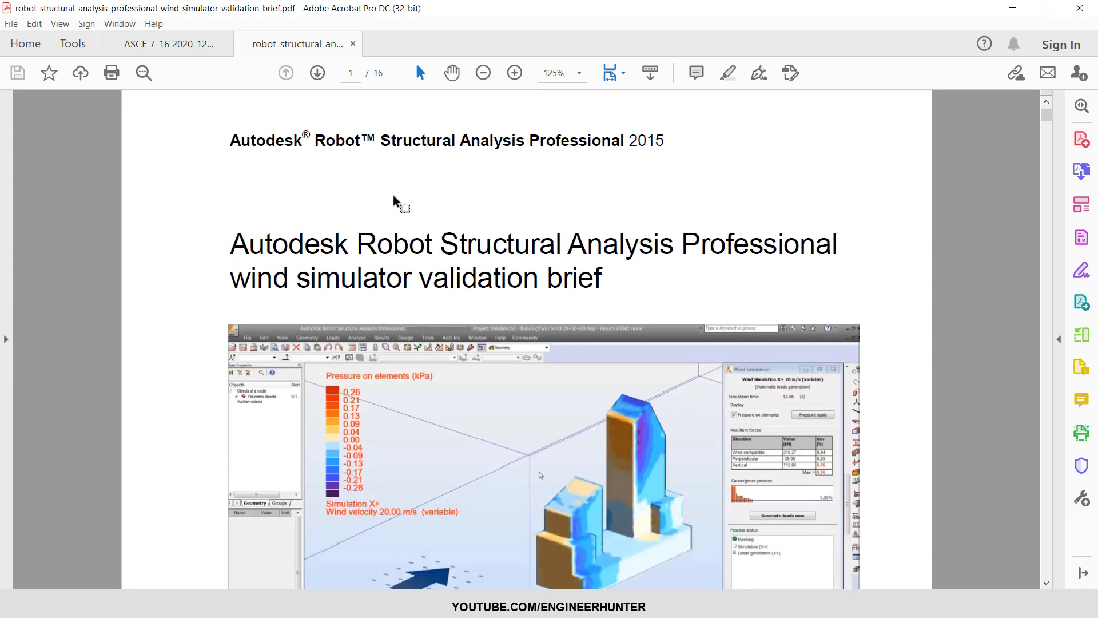
left_click_drag(629, 141, 662, 142)
left_click(623, 222)
Read through the validation brief's introduction, contents, experiment and simulation comparison table, and wind tunnel test section.
scroll(659, 284, "down", 8)
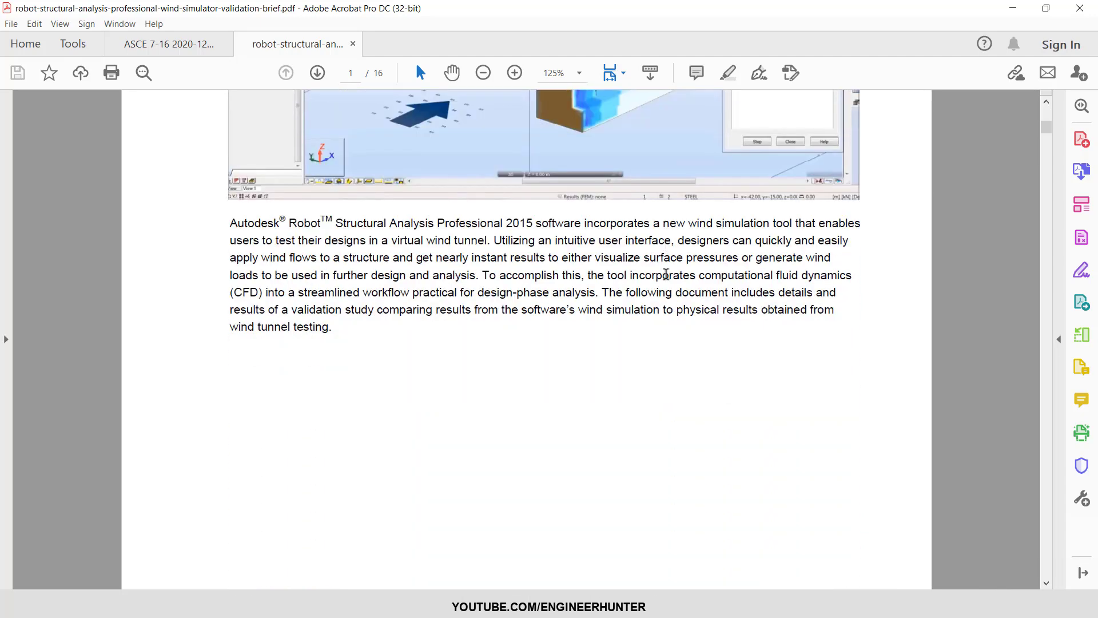
scroll(667, 274, "down", 15)
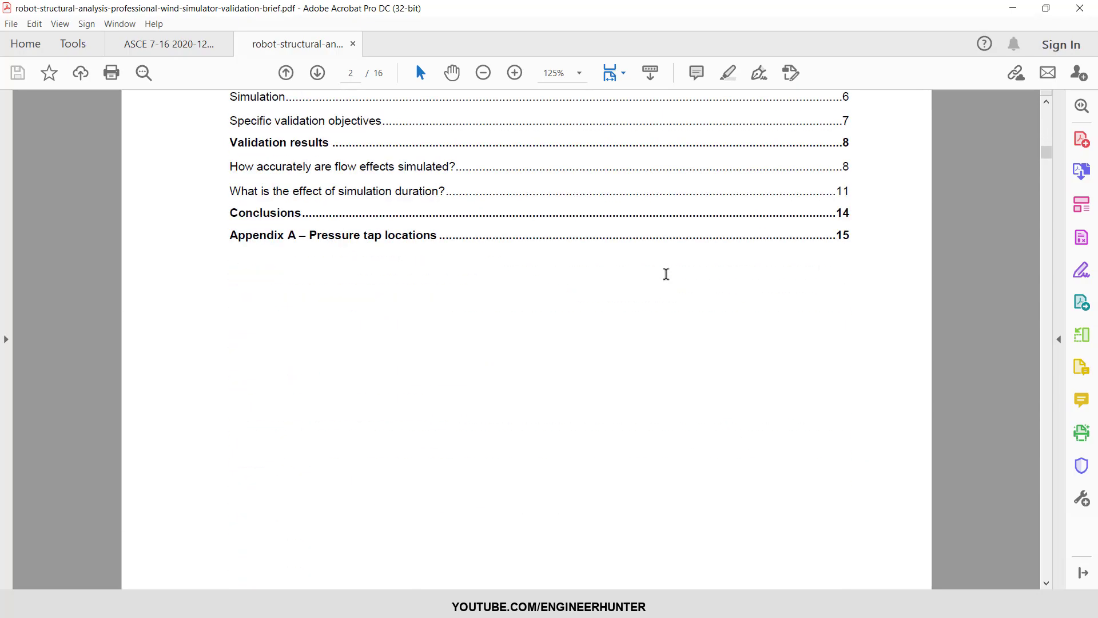
scroll(666, 274, "down", 20)
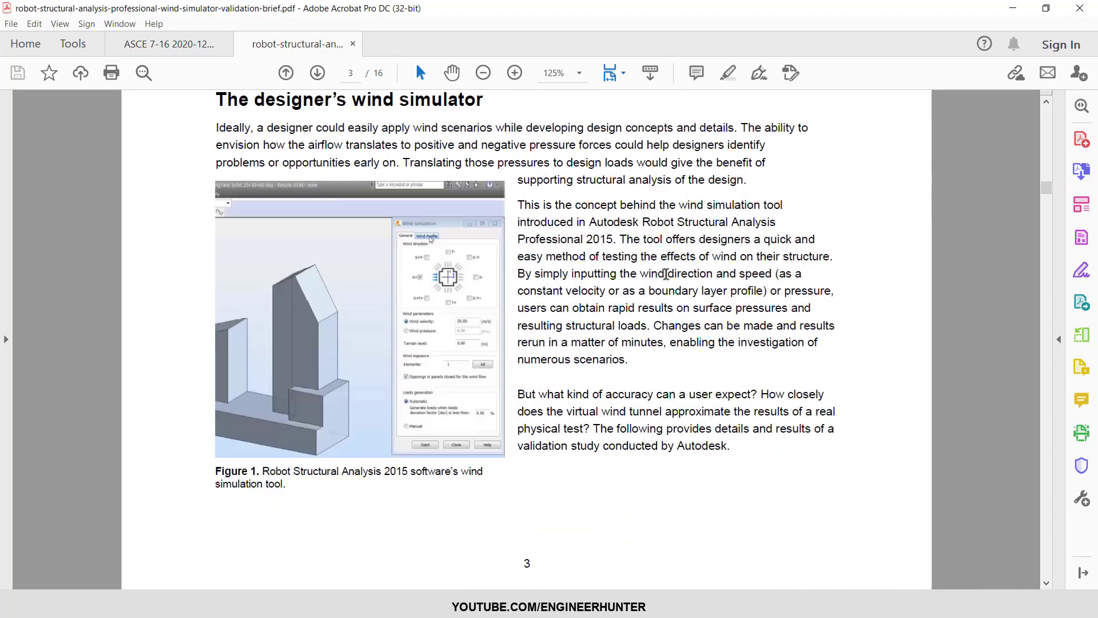
scroll(666, 274, "down", 12)
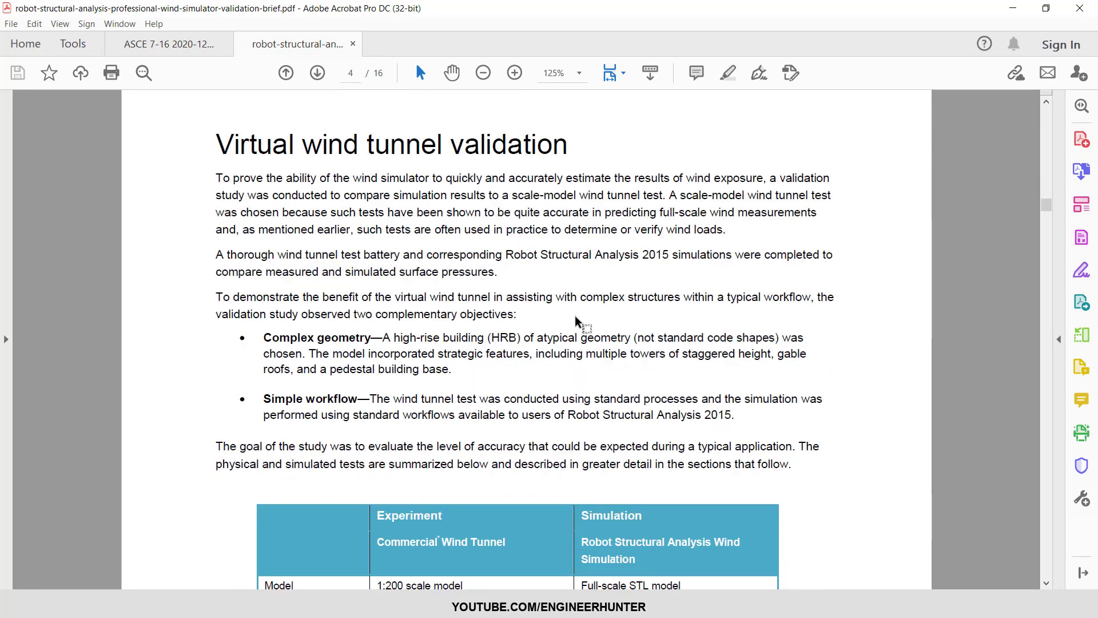
scroll(490, 318, "down", 12)
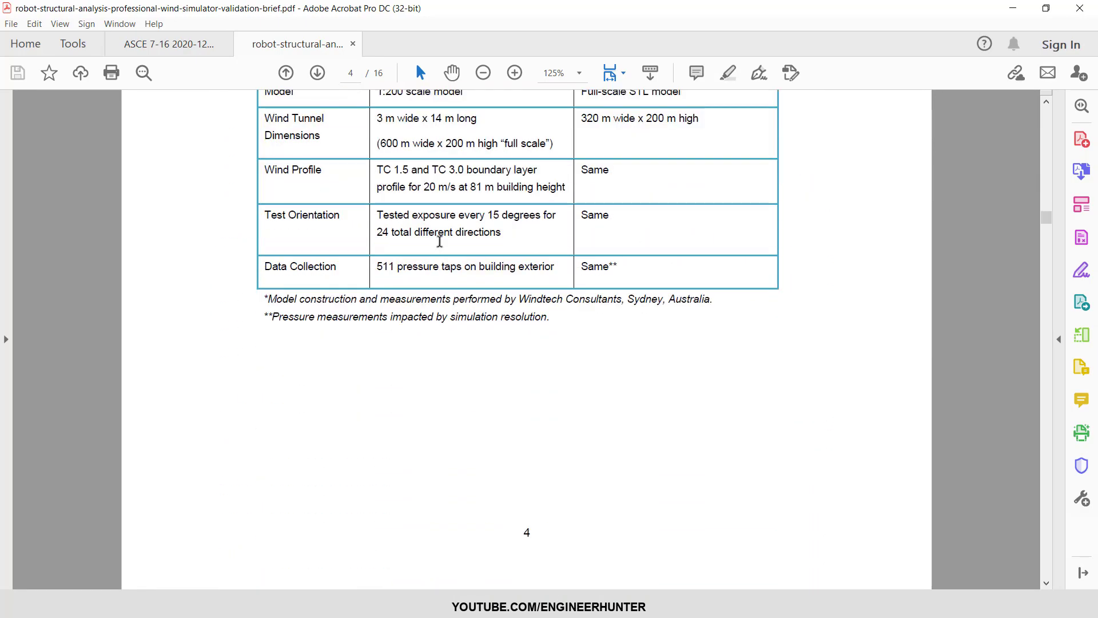
scroll(443, 233, "down", 15)
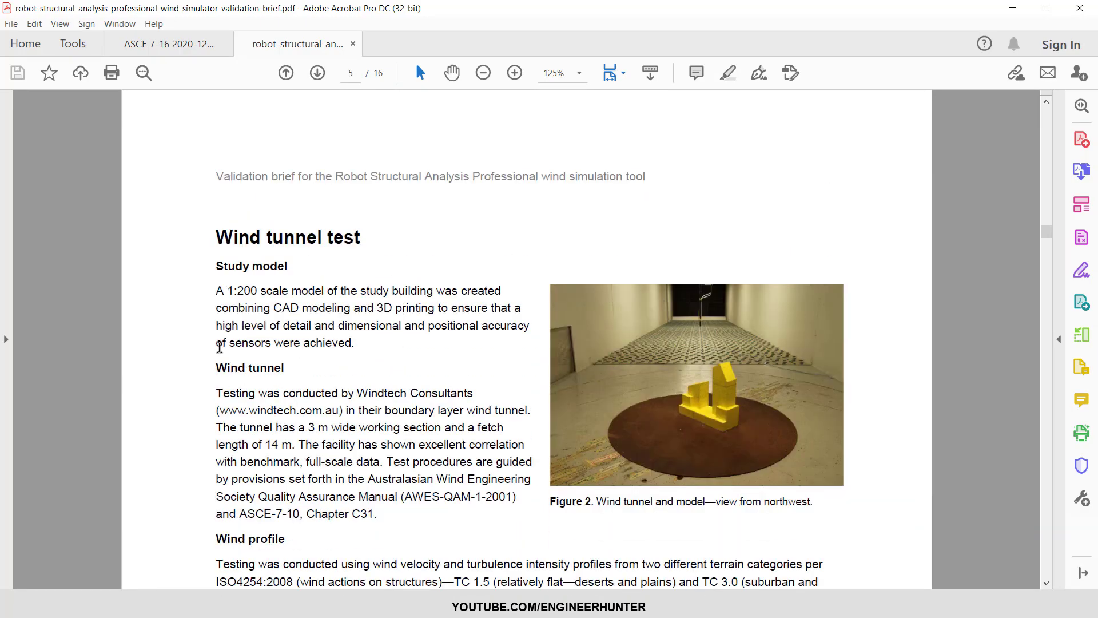
scroll(236, 331, "down", 10)
scroll(439, 410, "down", 5)
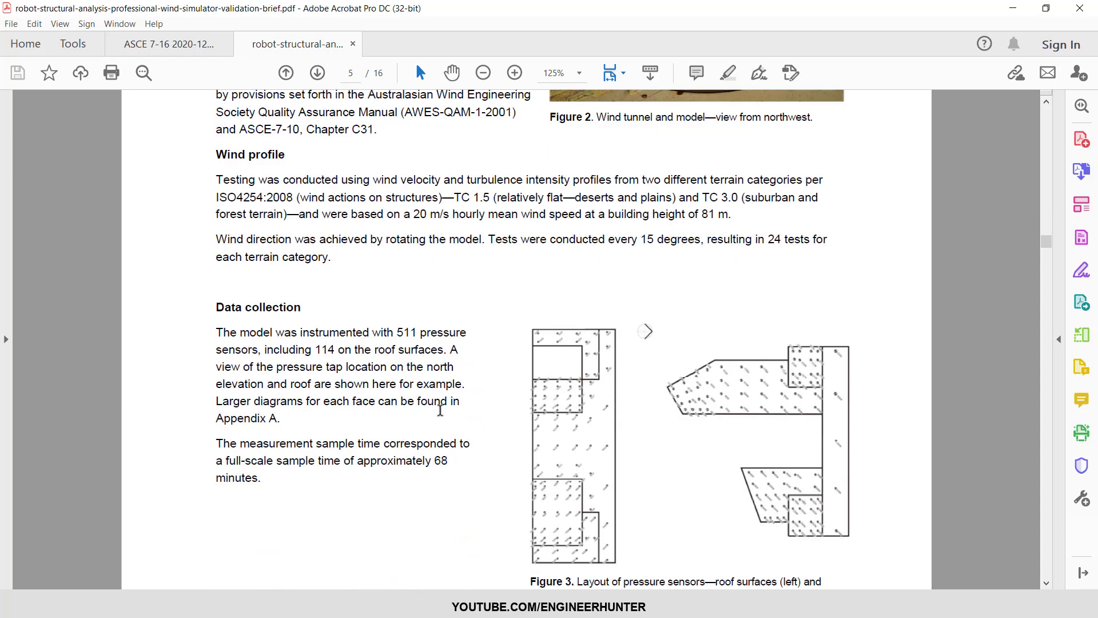
scroll(439, 410, "up", 5)
scroll(439, 410, "down", 20)
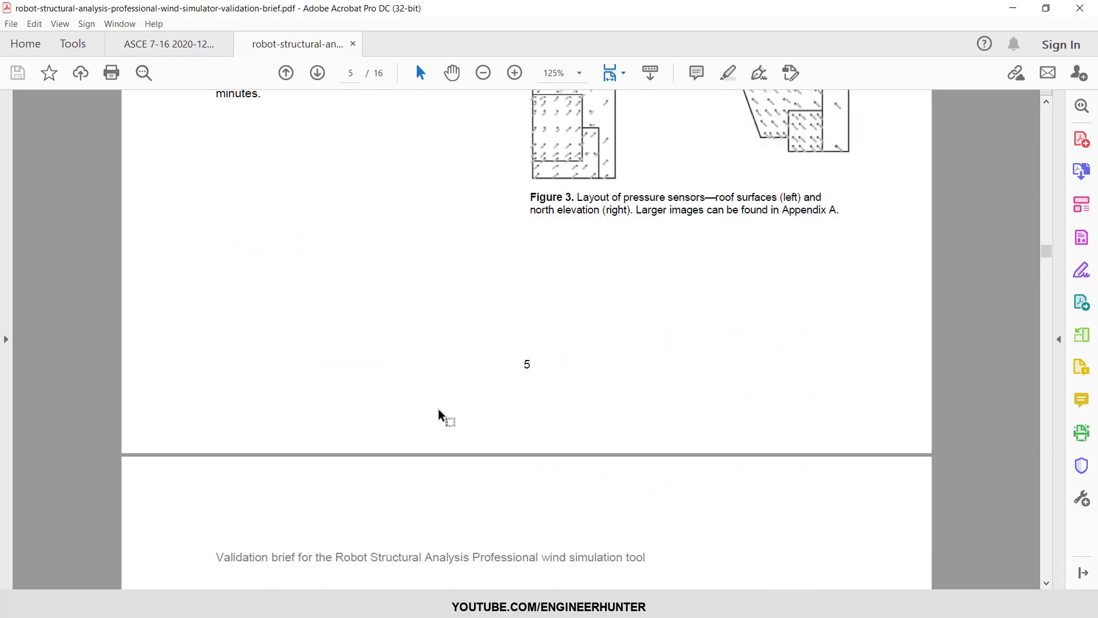
Examine the Wind profile section on page 6 of the validation brief for the averaging basis of the wind speed.
scroll(438, 408, "down", 10)
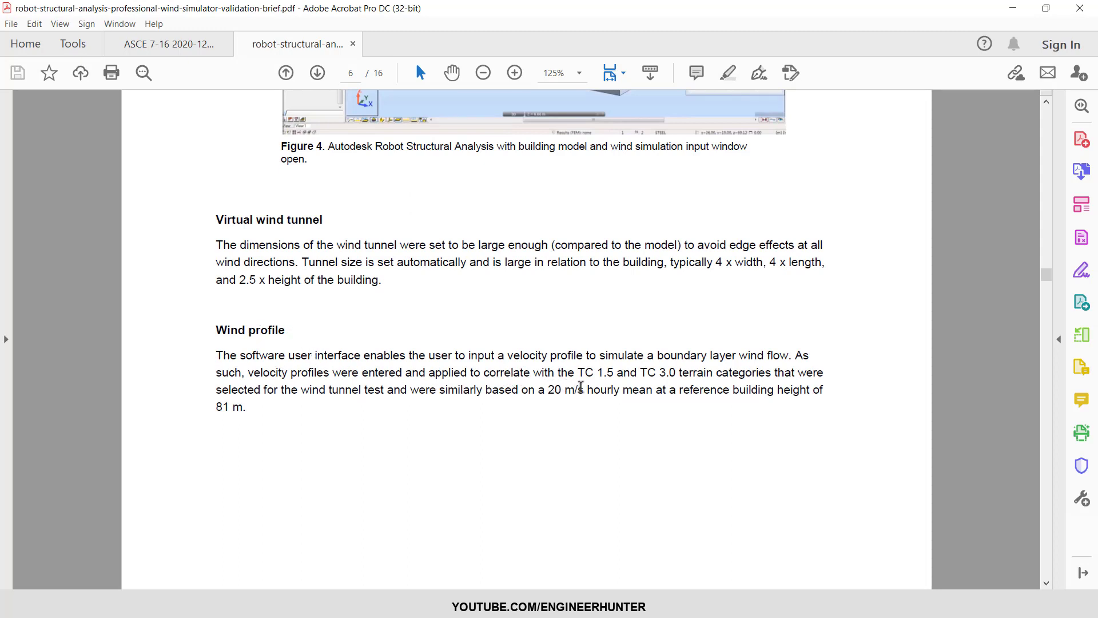
scroll(419, 300, "up", 4)
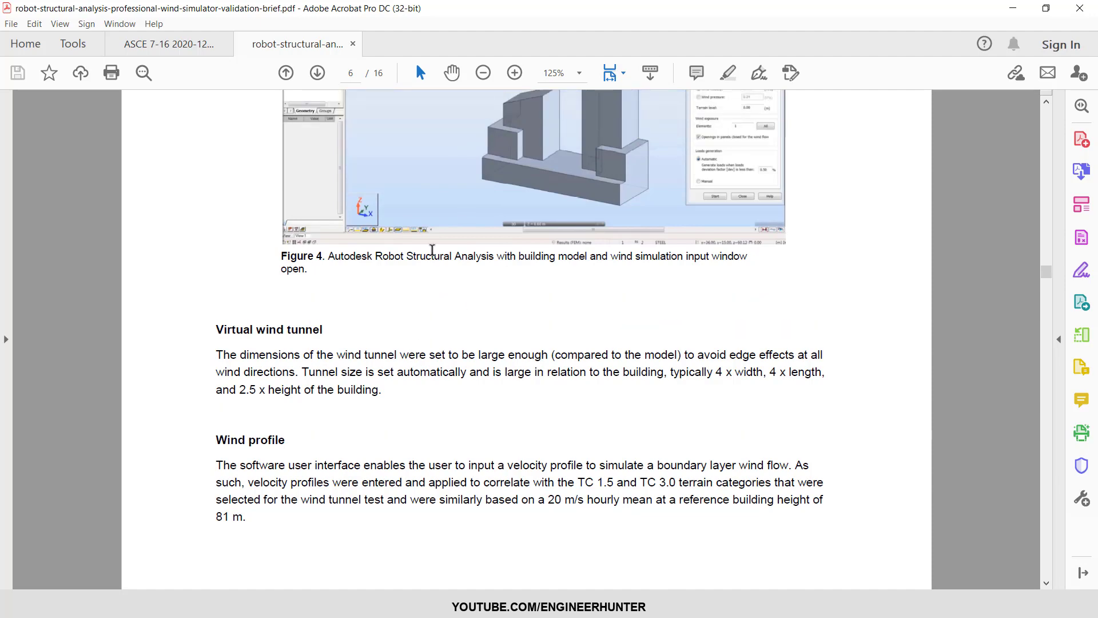
scroll(572, 400, "down", 3)
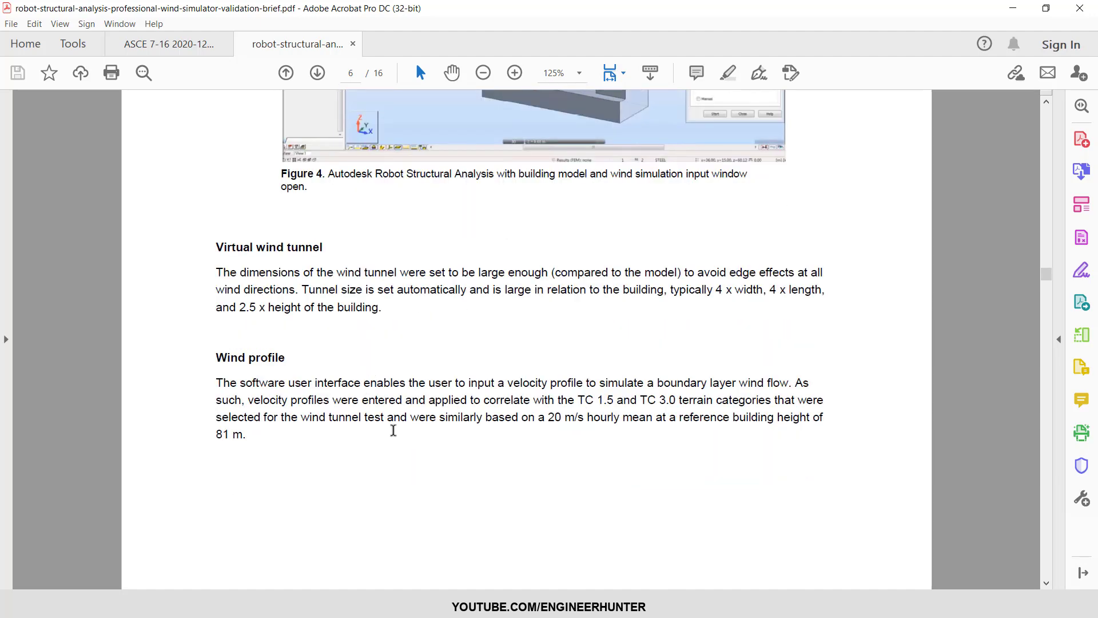
left_click_drag(410, 417, 611, 425)
left_click(552, 416)
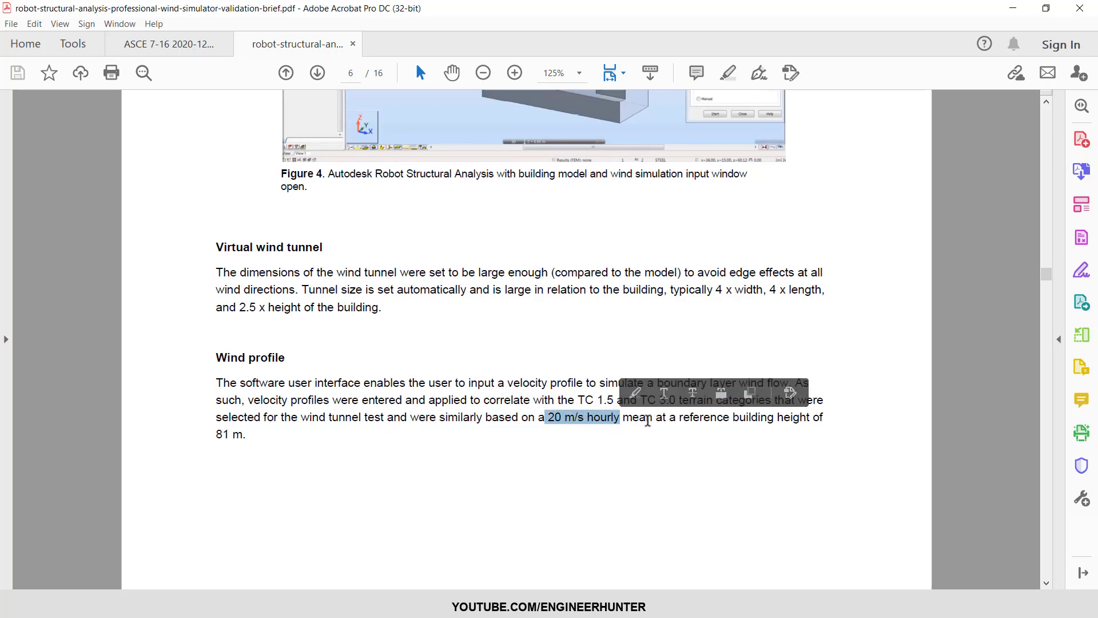
left_click(648, 418)
left_click_drag(658, 419, 587, 420)
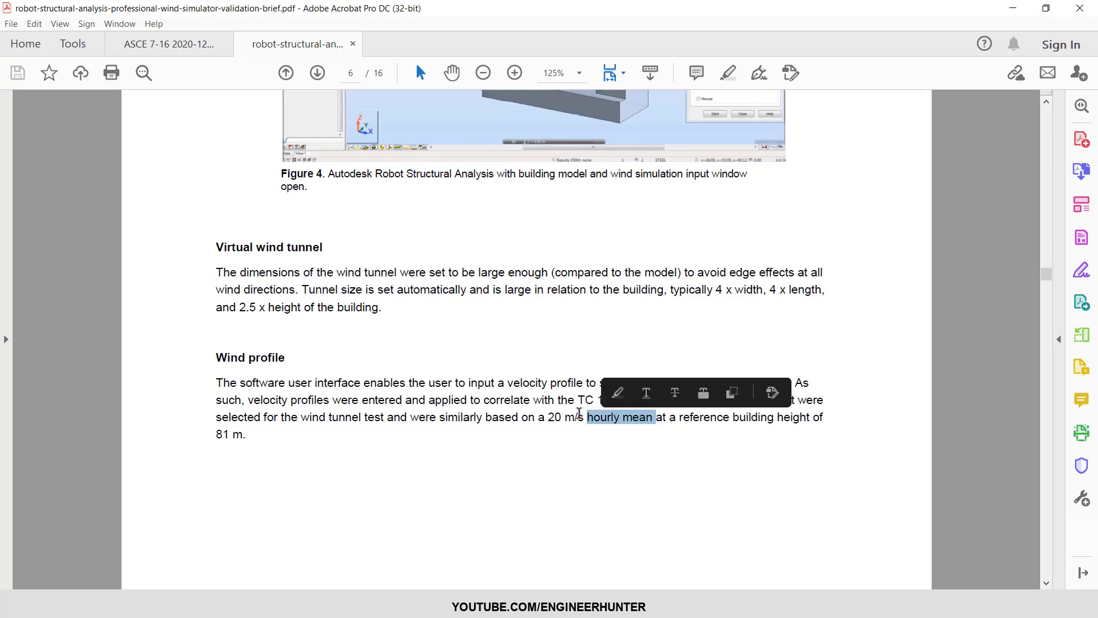
left_click(774, 342)
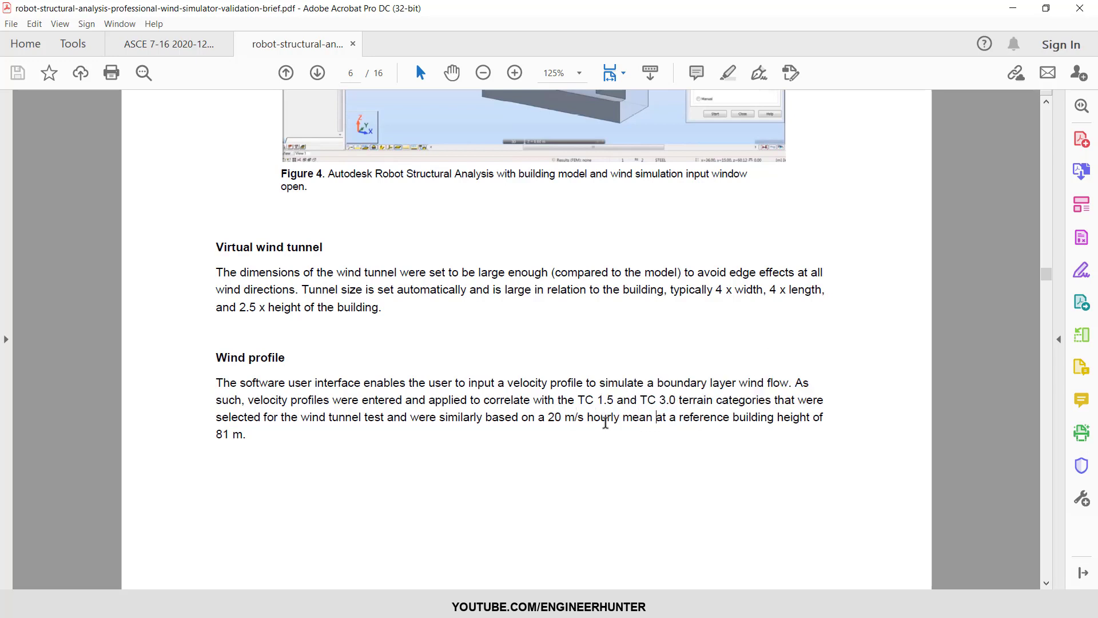
left_click_drag(587, 420, 644, 419)
left_click(547, 397)
Check the basic wind speed definition in Chapter 26, Wind Loads, of the ASCE 7-16 document.
left_click(174, 46)
scroll(290, 182, "up", 3)
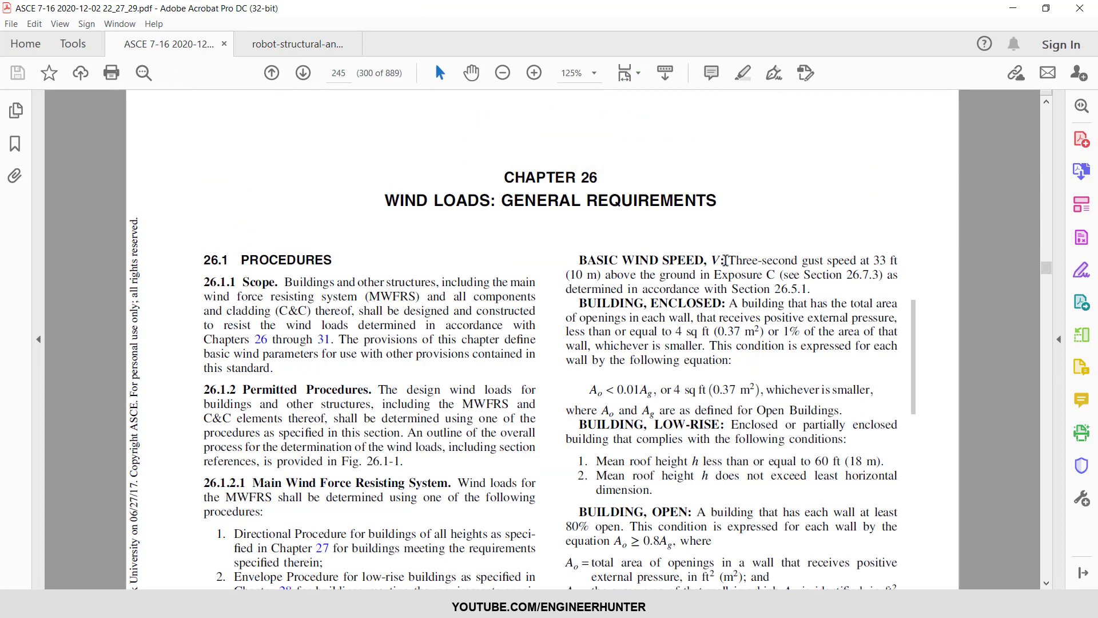
mouse_move(731, 260)
left_mouse_down()
mouse_move(857, 261)
mouse_move(729, 262)
left_mouse_up()
left_click(811, 261)
left_click(855, 261)
double_click(836, 261)
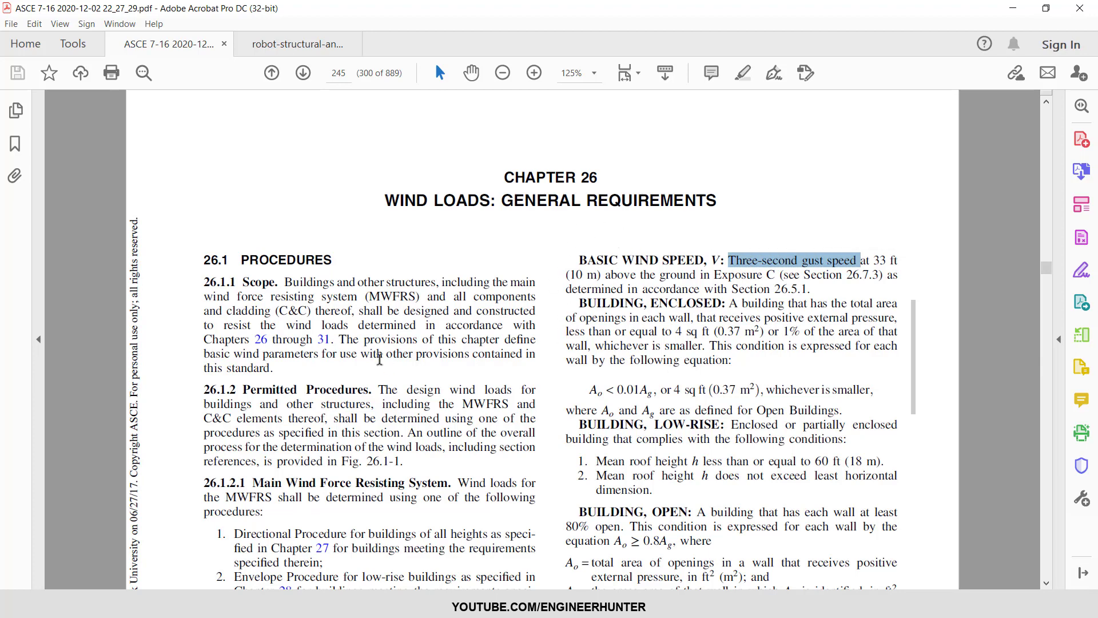
left_click_drag(385, 203, 491, 203)
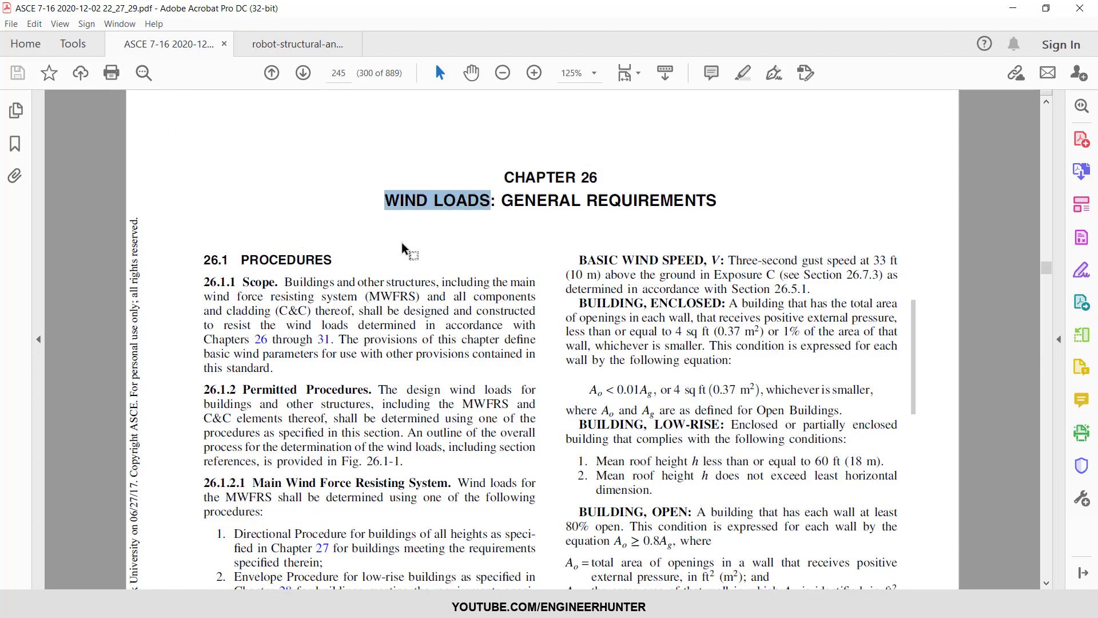
left_click(390, 263)
Recheck the validation brief's wind speed basis and the ASCE 7-16 Chapter 26 page, and return to Robot Structural Analysis.
left_click(299, 52)
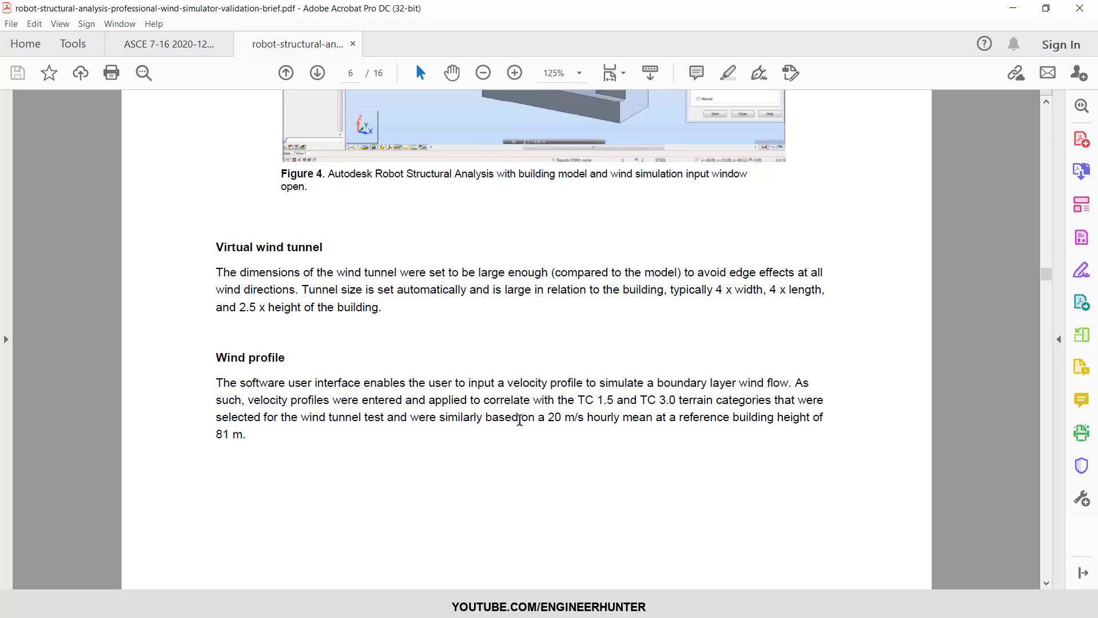
left_click_drag(539, 417, 620, 420)
left_click(623, 424)
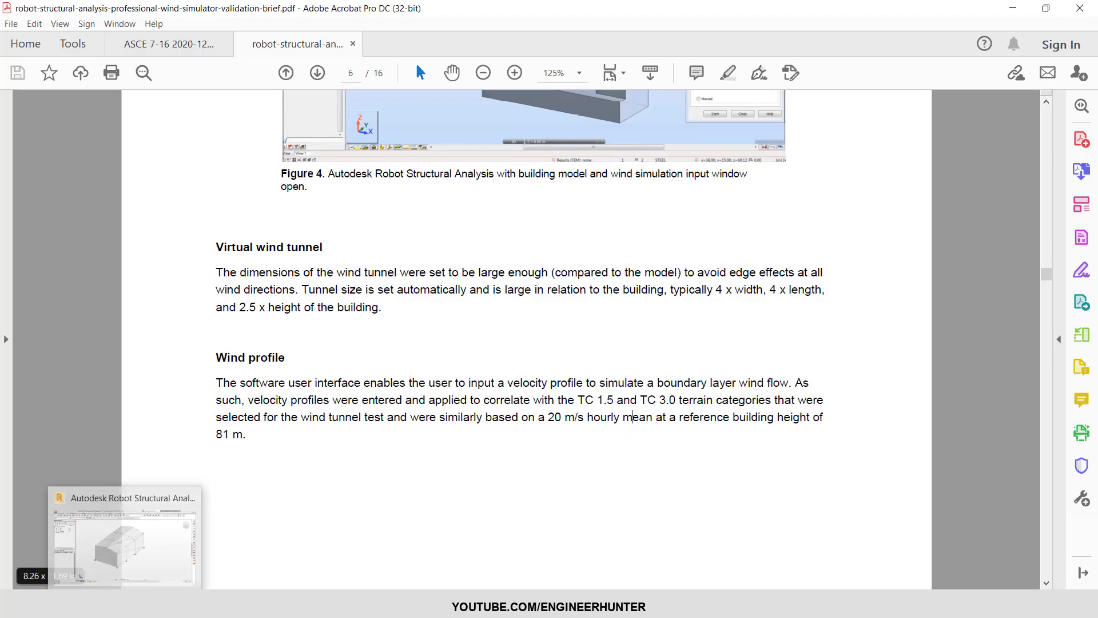
left_click(154, 572)
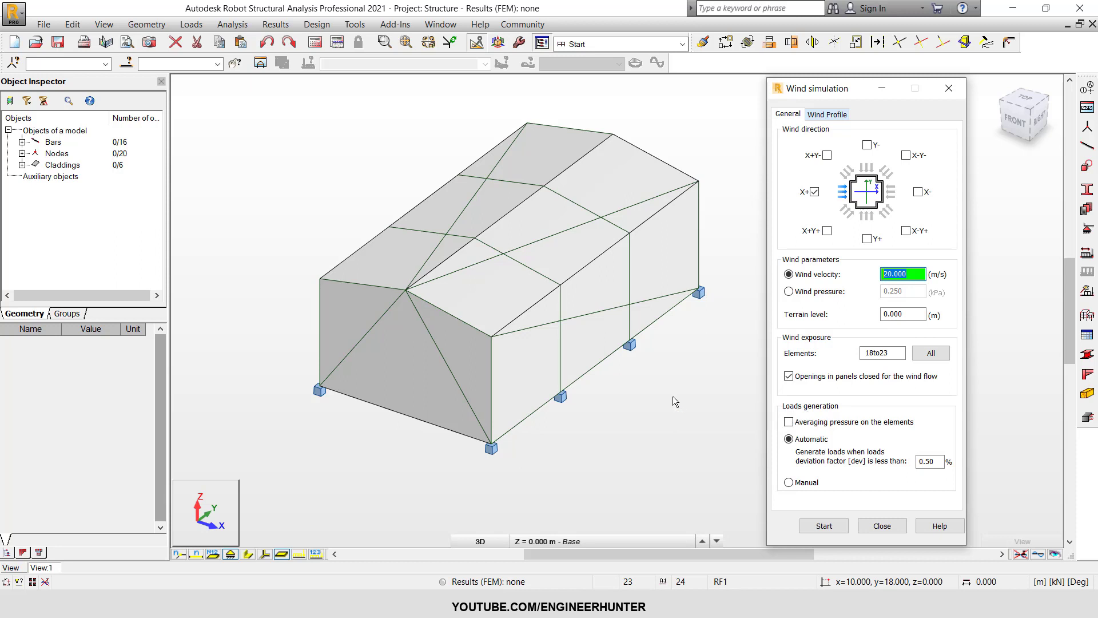
left_click(160, 606)
left_click(128, 540)
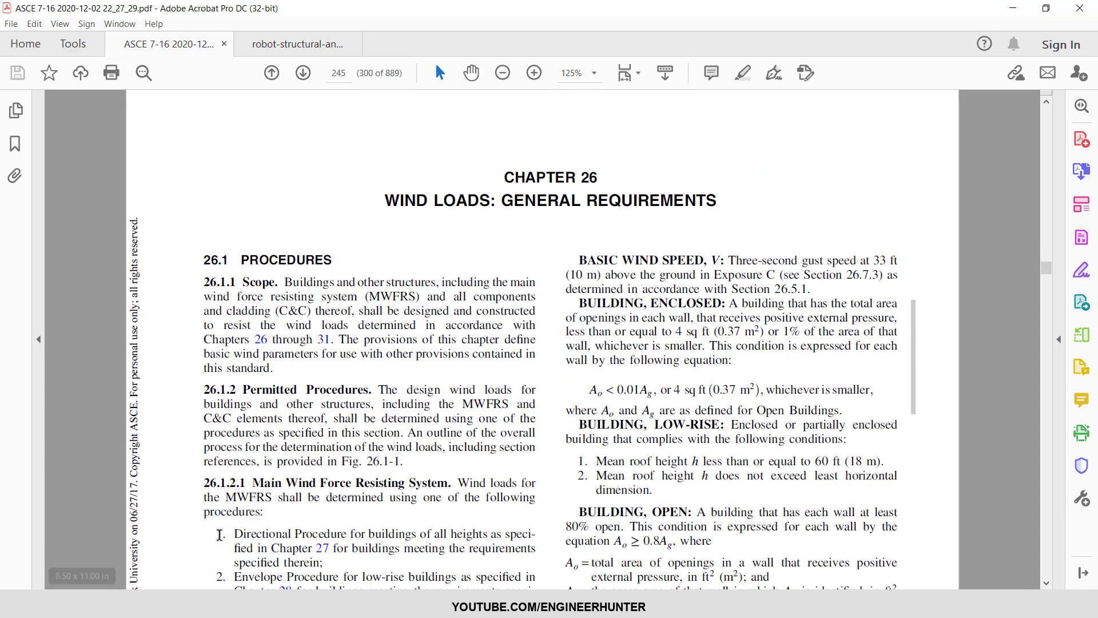
key("alt+Tab")
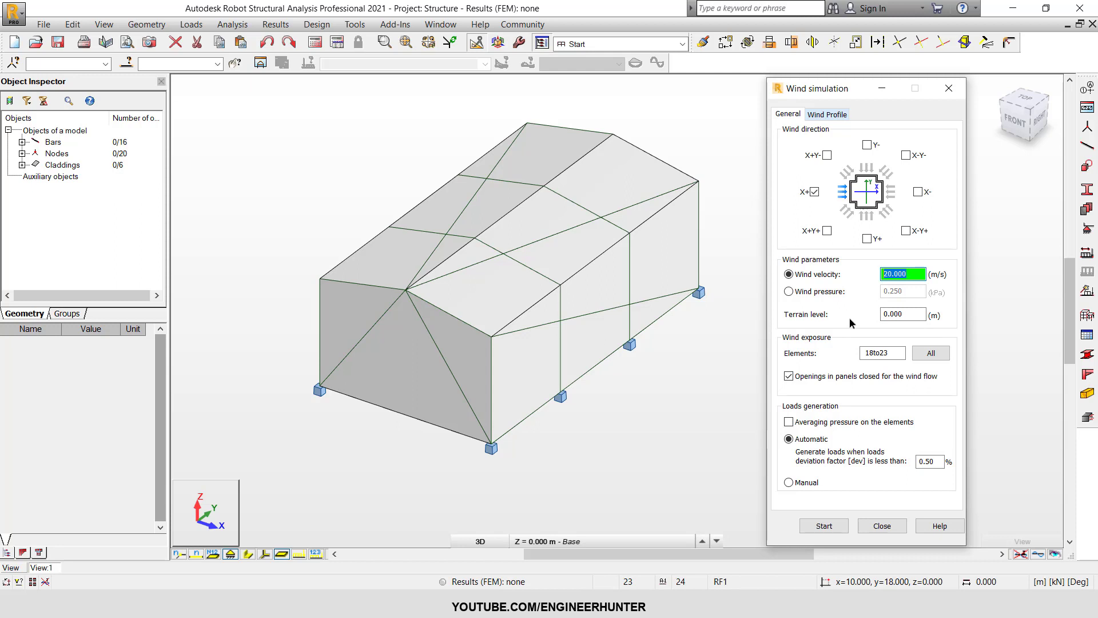
Run the wind simulation for directions X+ and Y+ at a wind velocity of 35 m/s, and close the simulation settings.
type("35")
left_click_drag(906, 270, 883, 274)
left_click(895, 273)
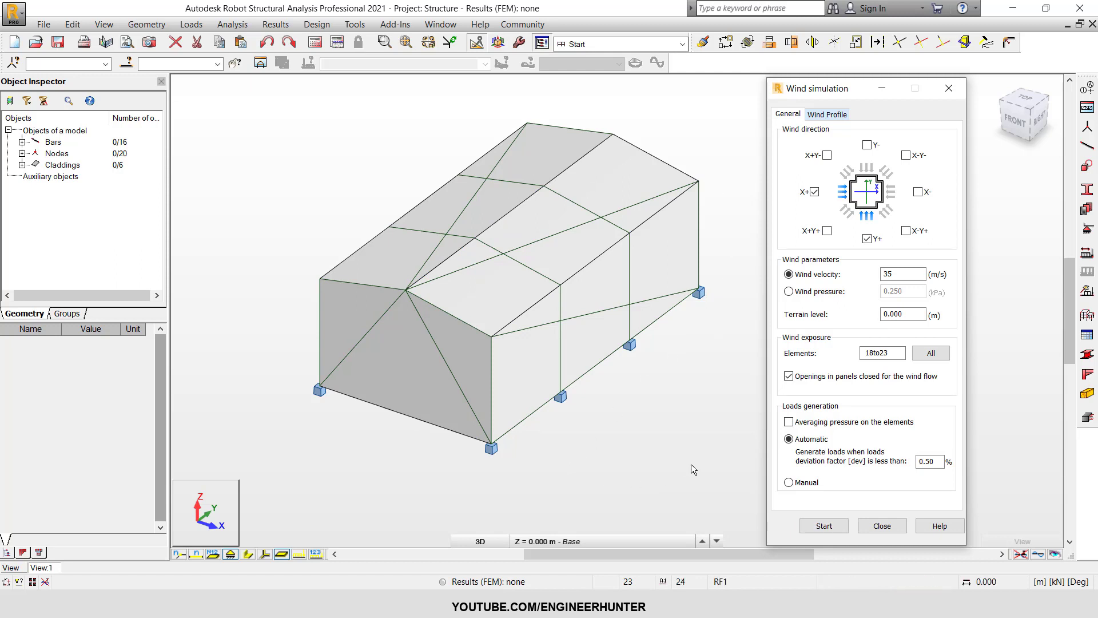
left_click(835, 533)
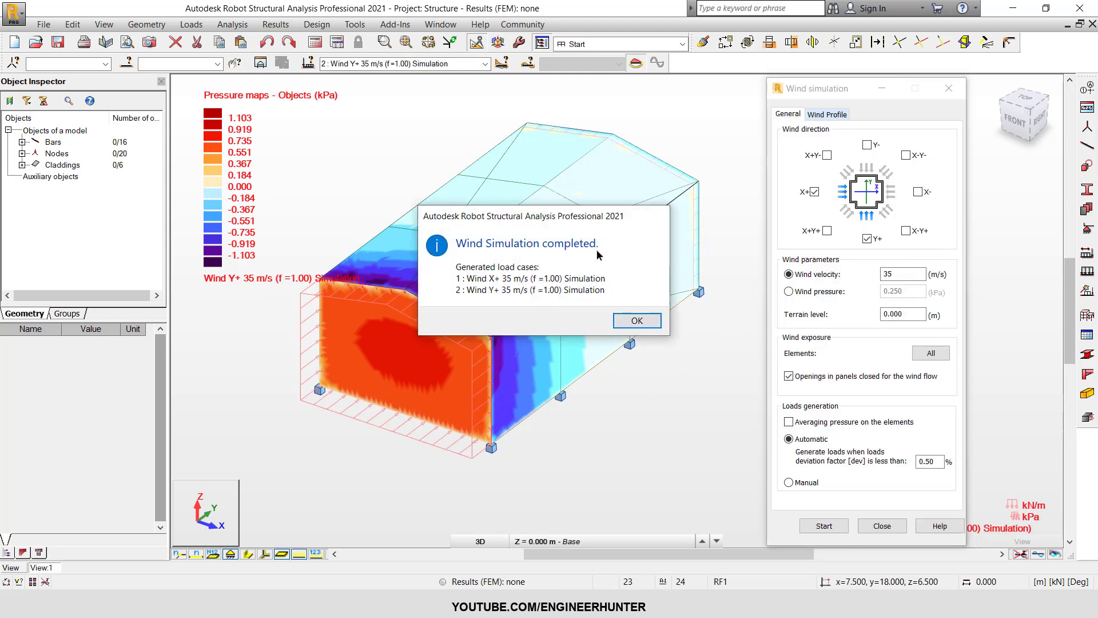
left_click(648, 322)
left_click(888, 531)
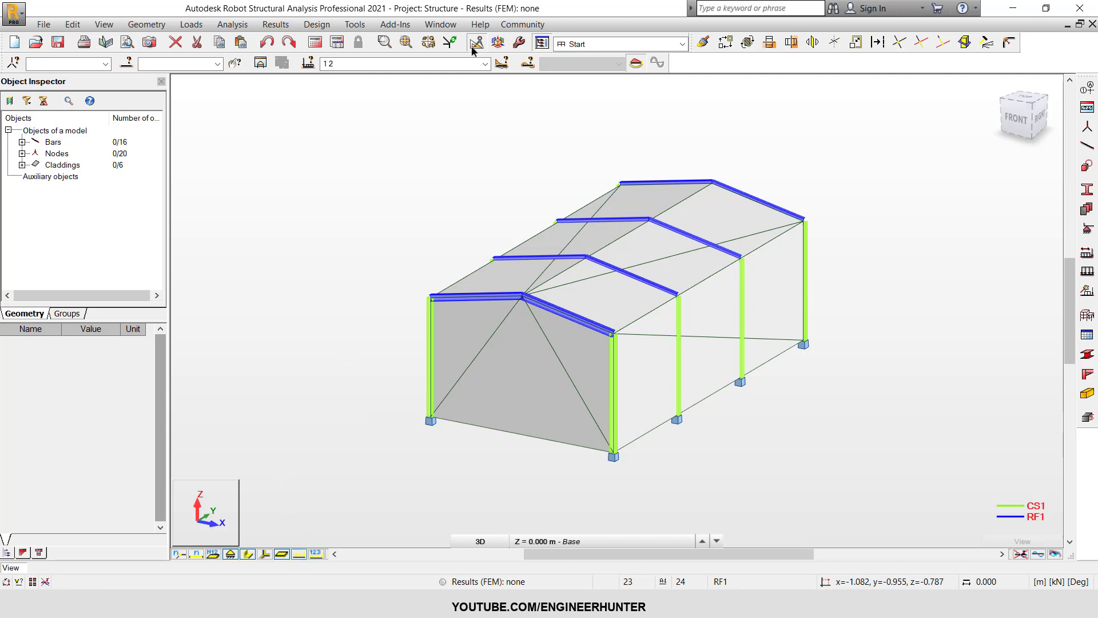
Display the loads and pressure map of load case 1, Wind X+ 35 m/s, on the model.
left_click(485, 64)
left_click(380, 77)
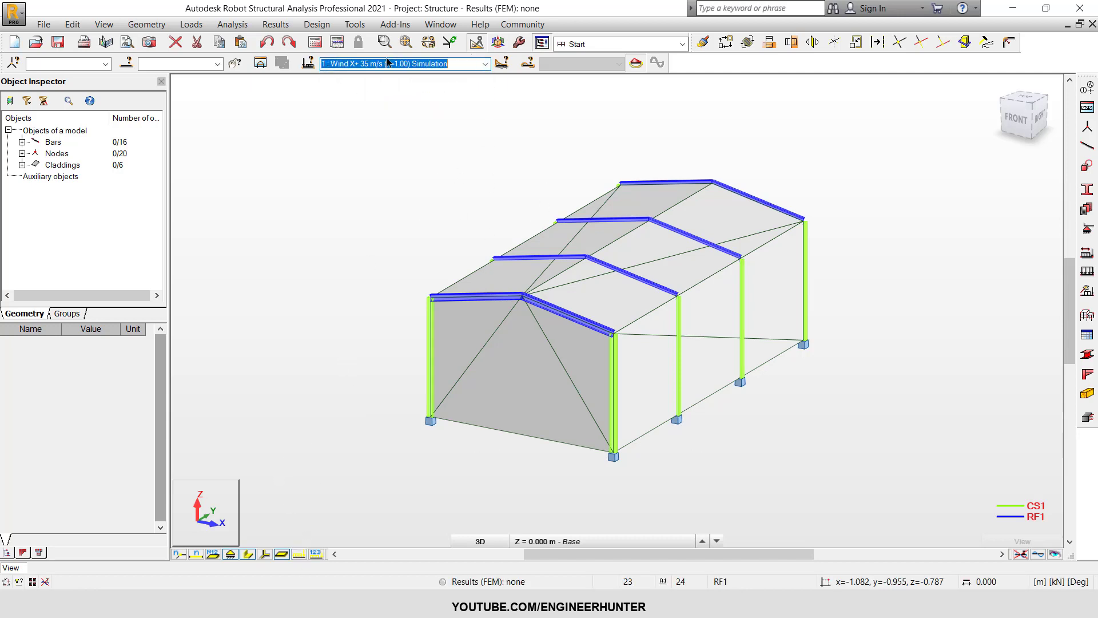
left_click(297, 554)
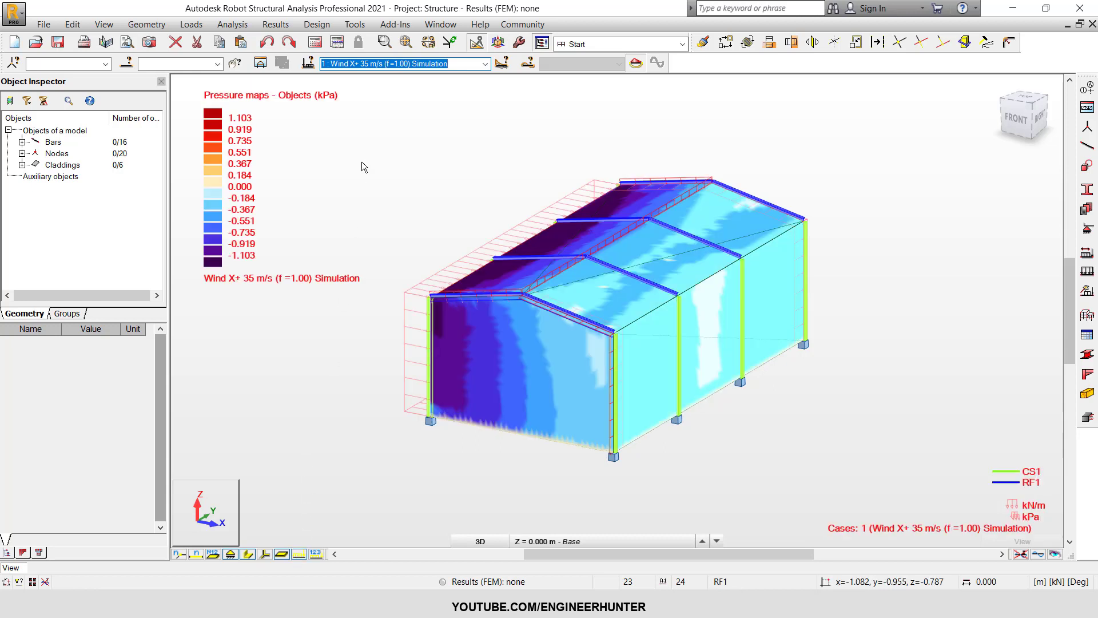
Show the load value labels for the Wind X+ 35 m/s case on the model.
left_click(470, 137)
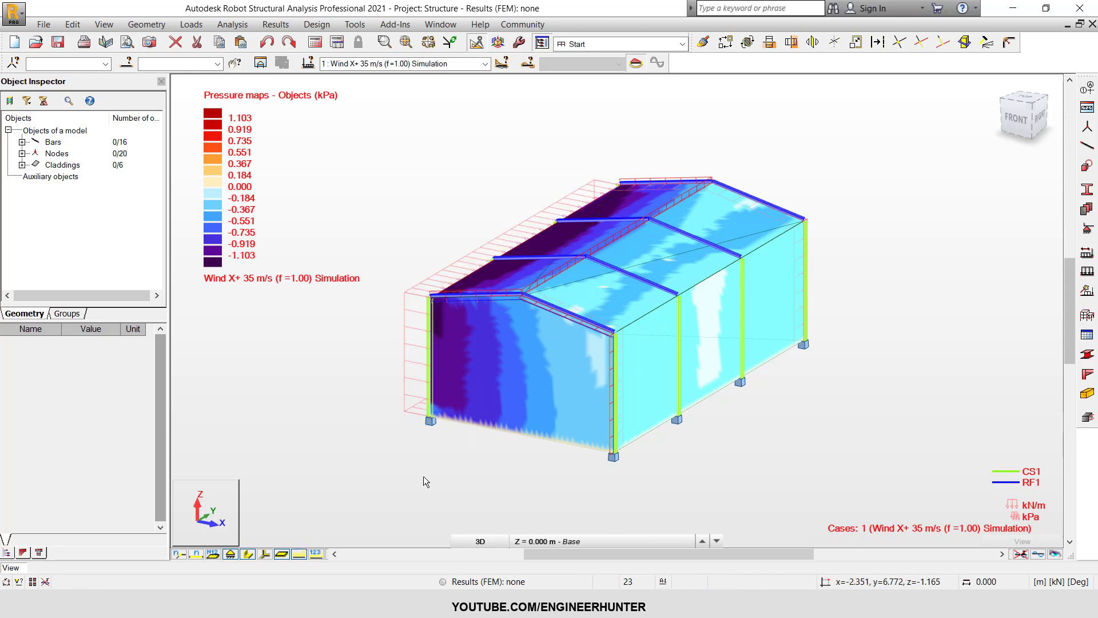
left_click(316, 556)
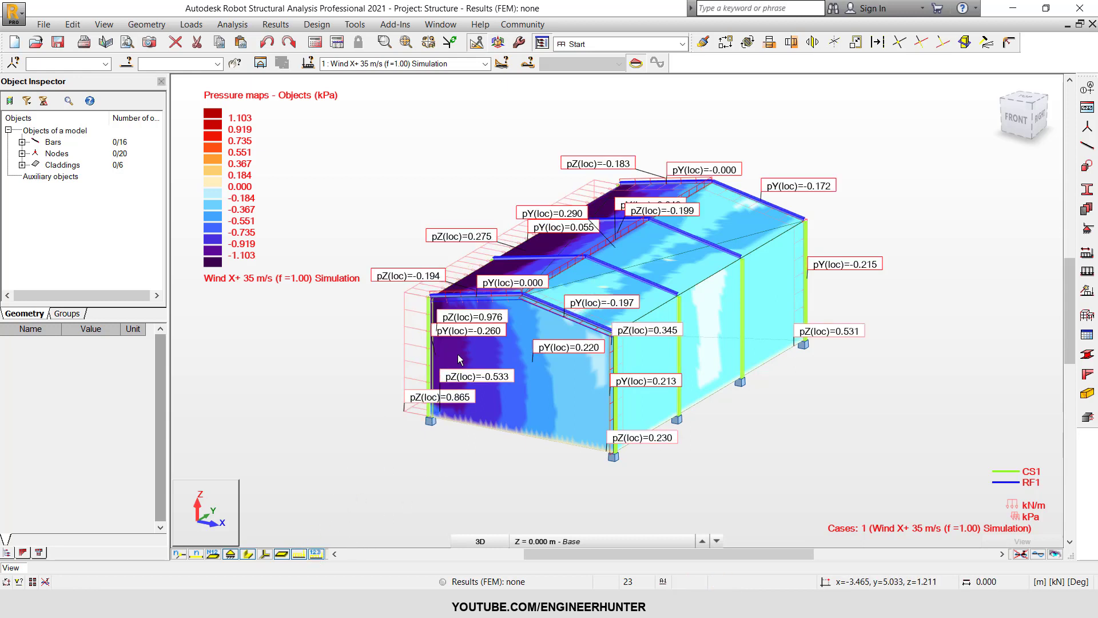
Examine the Wind X+ pressure map and labelled load values on the walls, roof and frames from several angles.
middle_click_drag(503, 458, 564, 466, "shift")
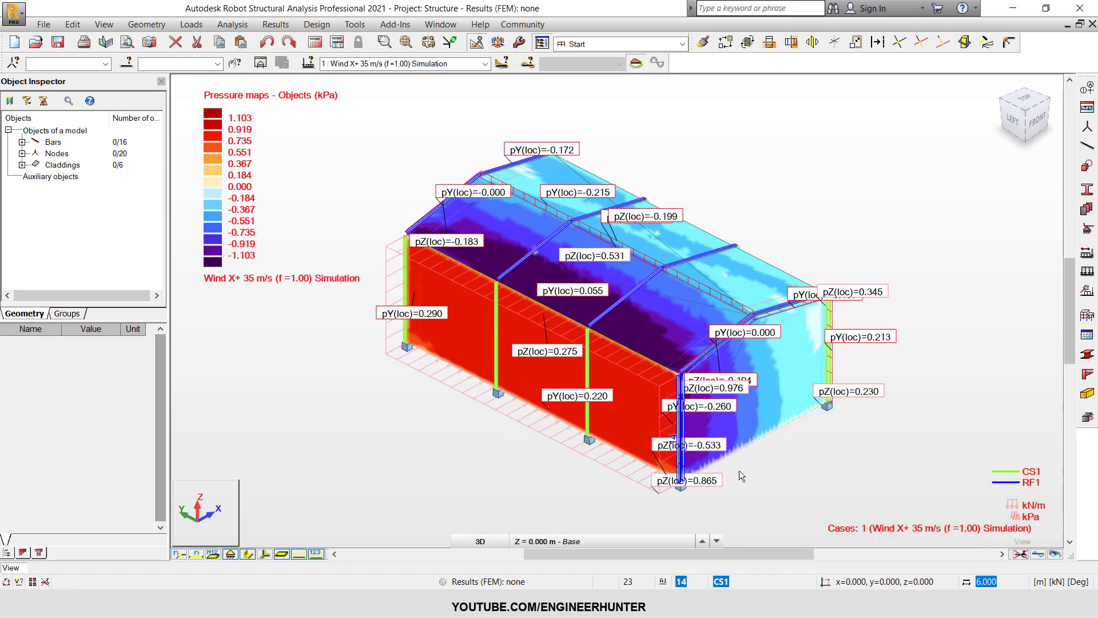
middle_click_drag(747, 472, 686, 490, "shift")
scroll(630, 485, "up", 4)
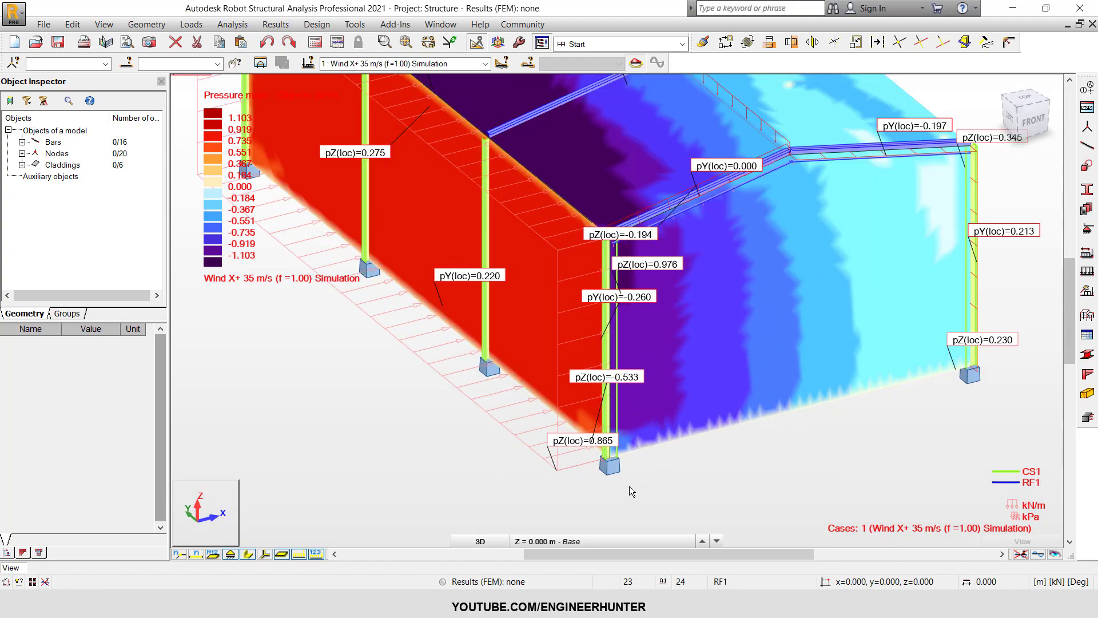
scroll(629, 486, "down", 3)
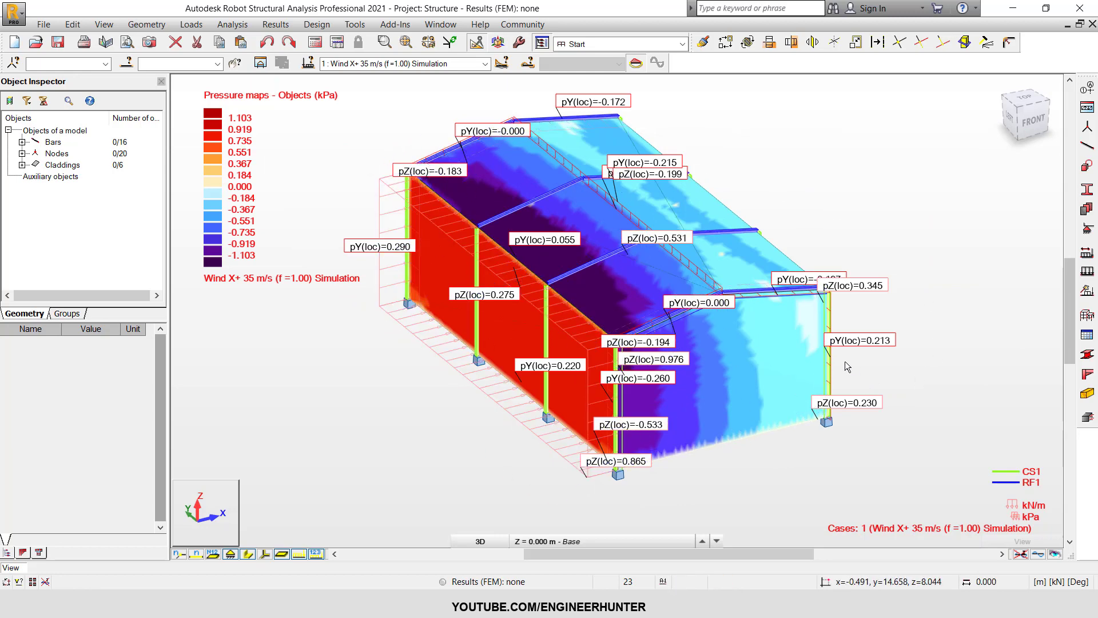
scroll(841, 359, "up", 3)
scroll(846, 326, "down", 2)
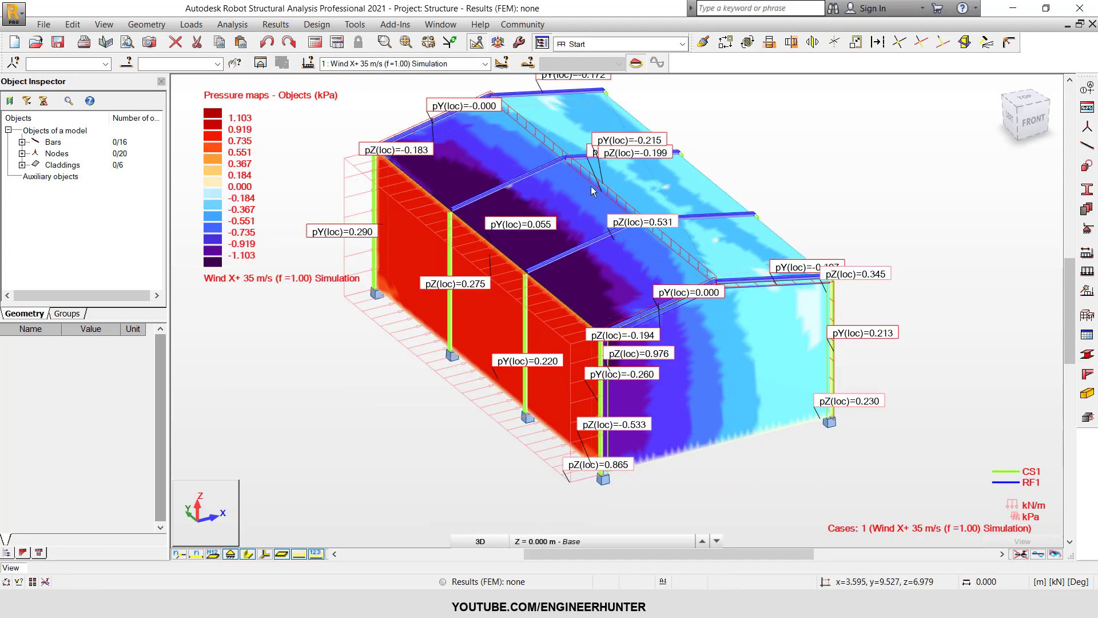
middle_click_drag(892, 363, 483, 332, "shift")
scroll(675, 359, "down", 2)
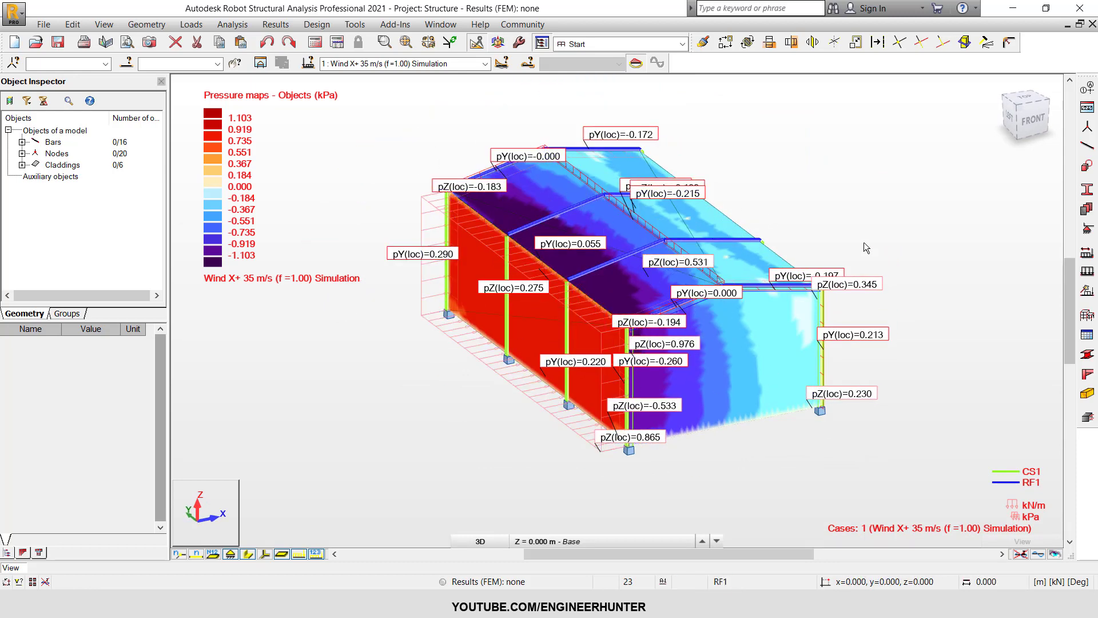
scroll(385, 242, "up", 2)
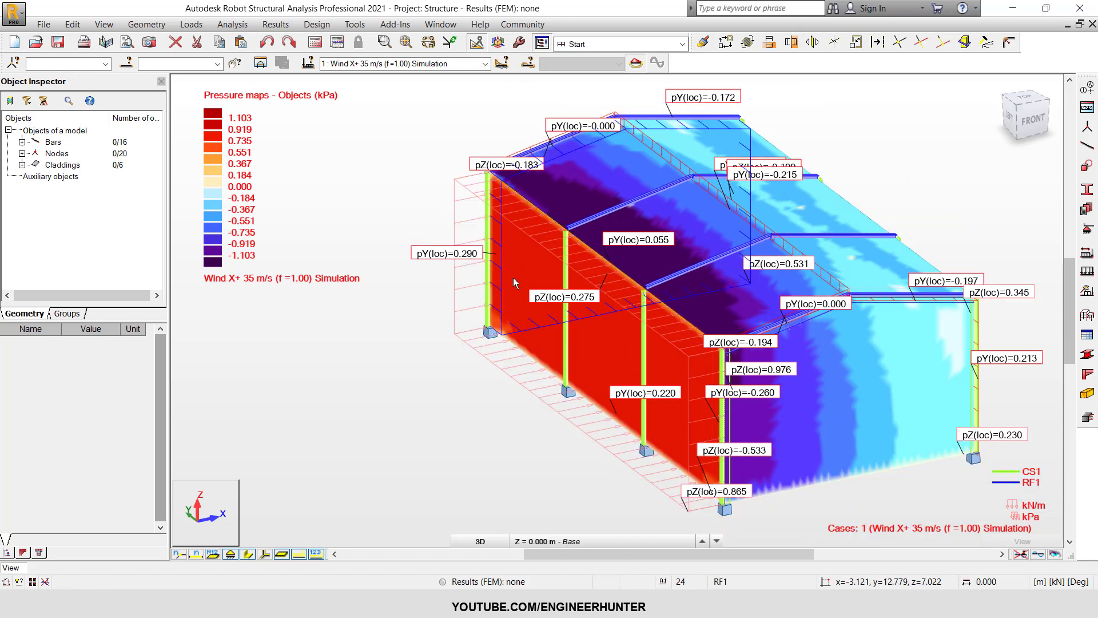
scroll(408, 324, "down", 1)
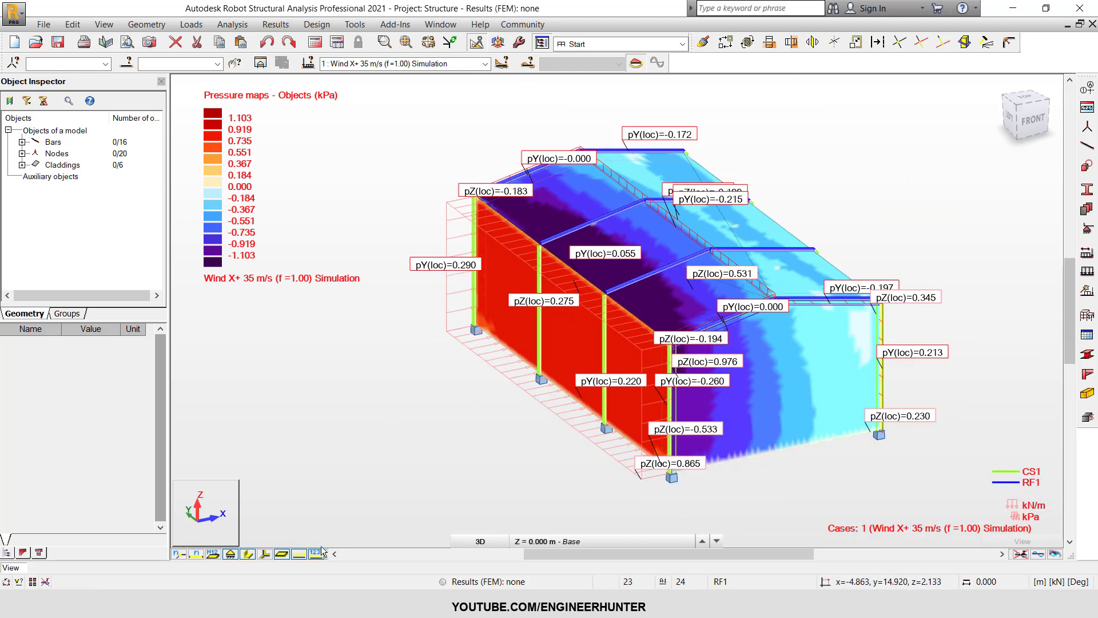
Toggle the load symbols off and on, and display load case 2, Wind Y+ 35 m/s, on the model.
left_click(301, 556)
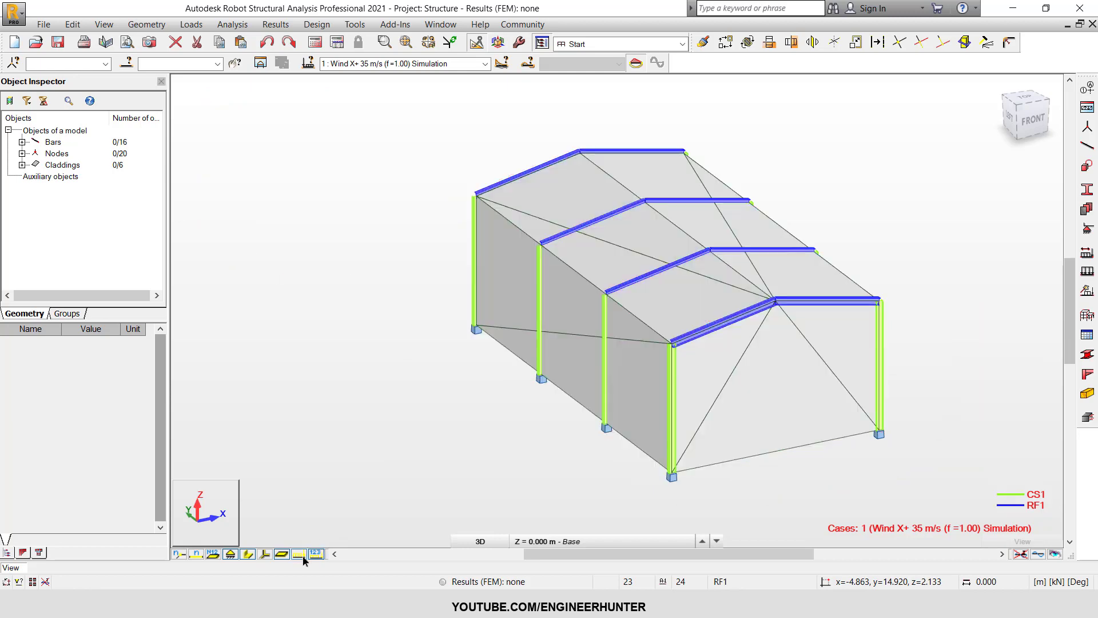
left_click(300, 555)
left_click(485, 64)
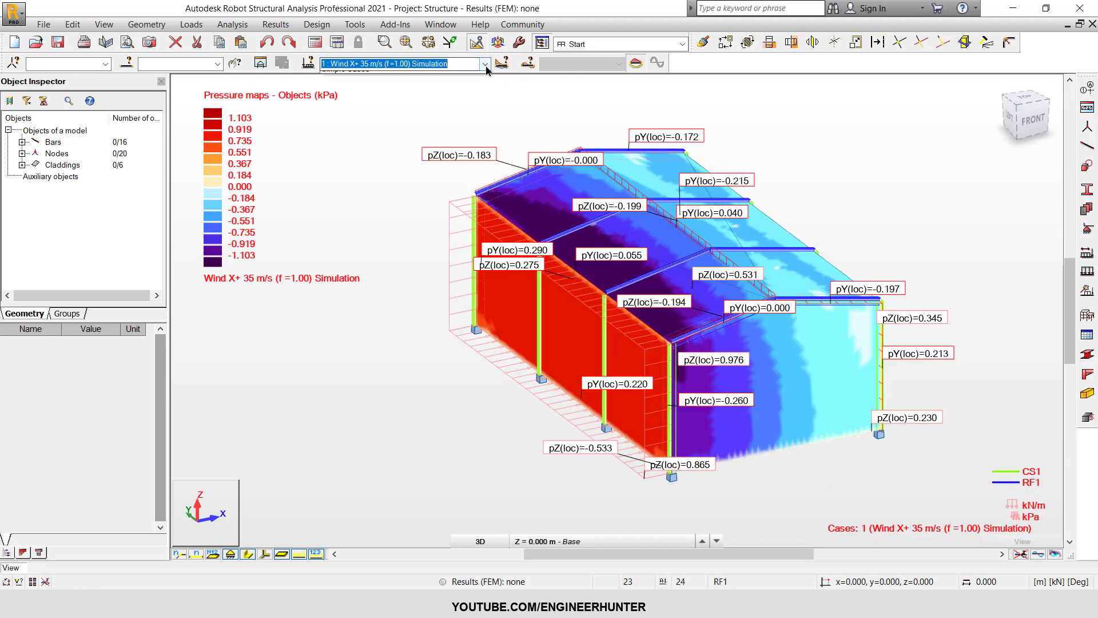
left_click(430, 84)
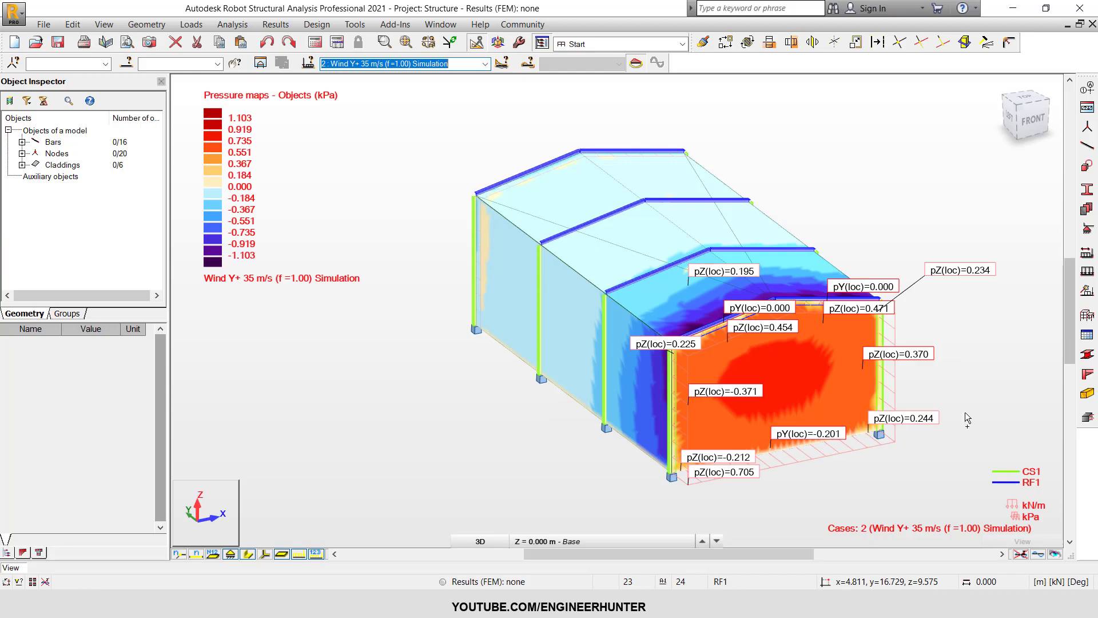
Inspect the Wind Y+ loads on the loaded gable and long side wall, and hide the load symbols.
middle_click_drag(965, 415, 765, 429, "shift")
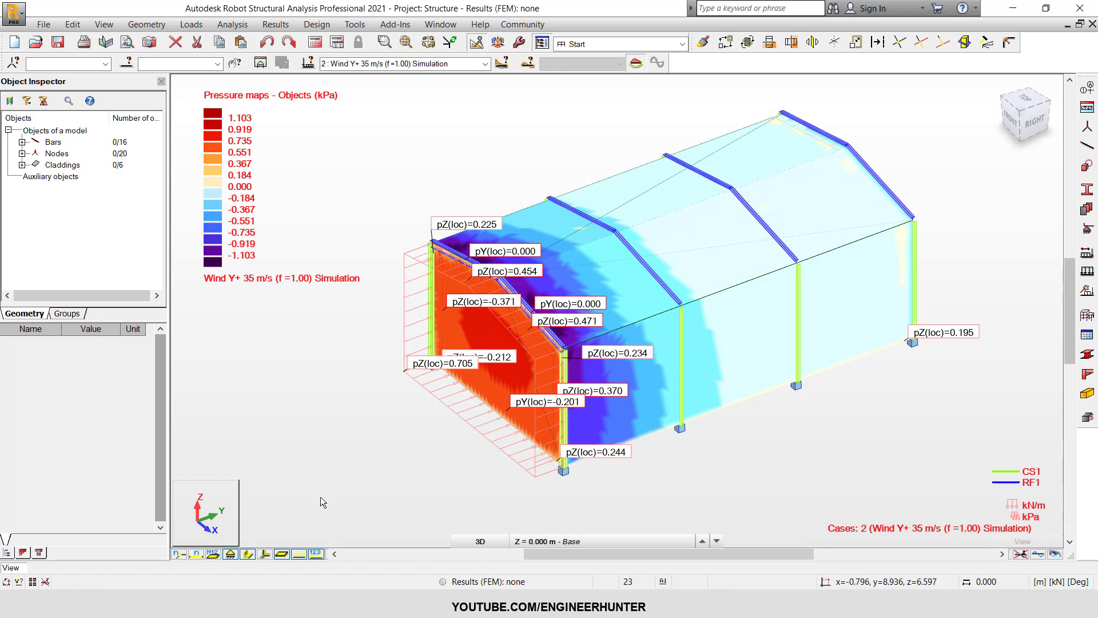
left_click(295, 554)
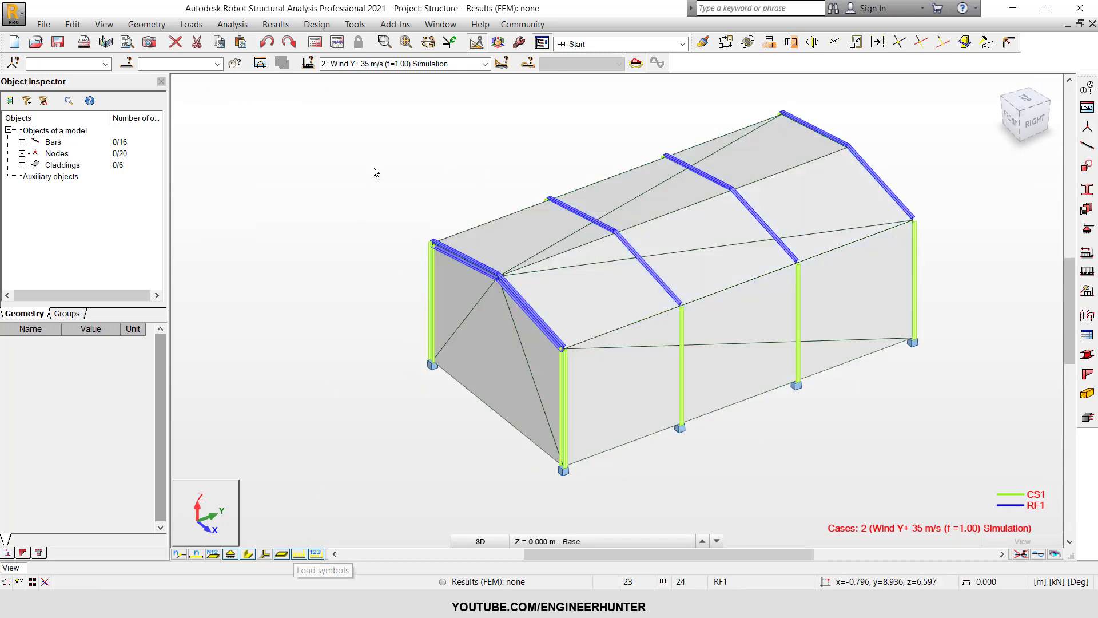